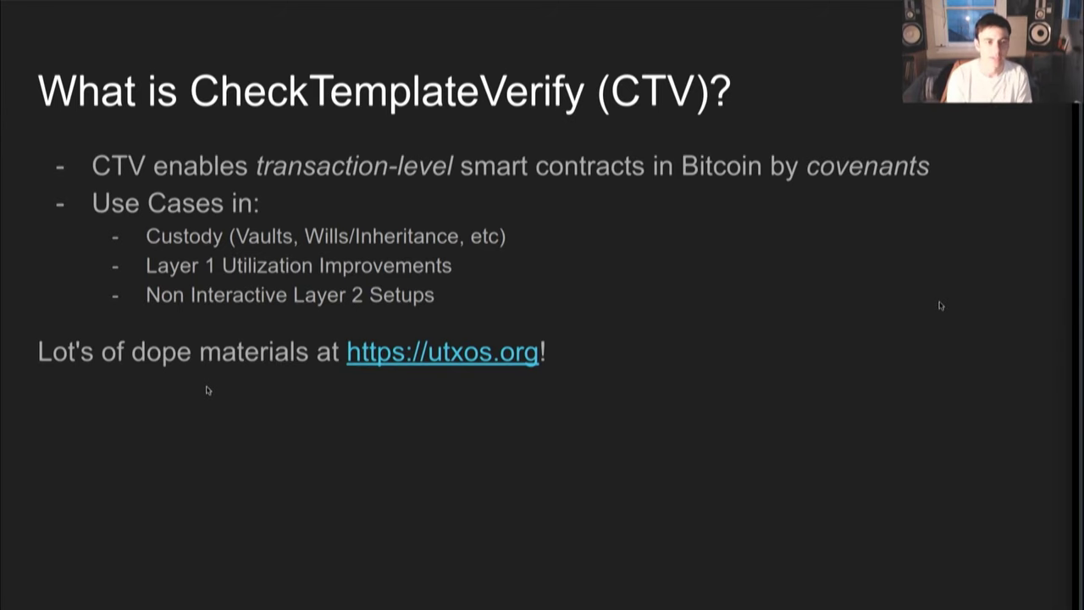
Advance to the One Slide CTV Spec slide
key(Right)
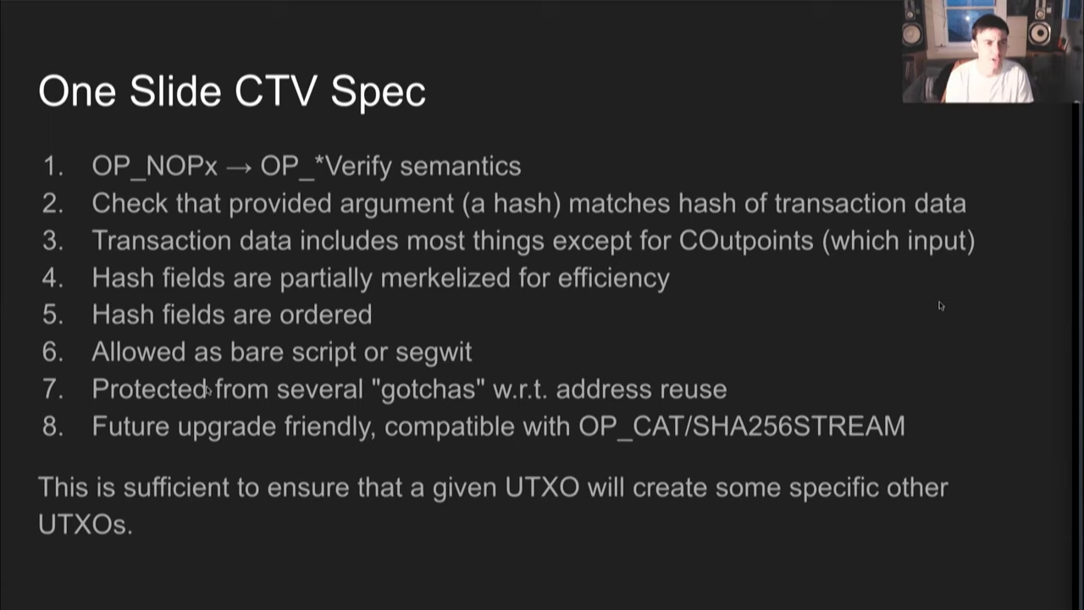
key(Right)
key(Right)
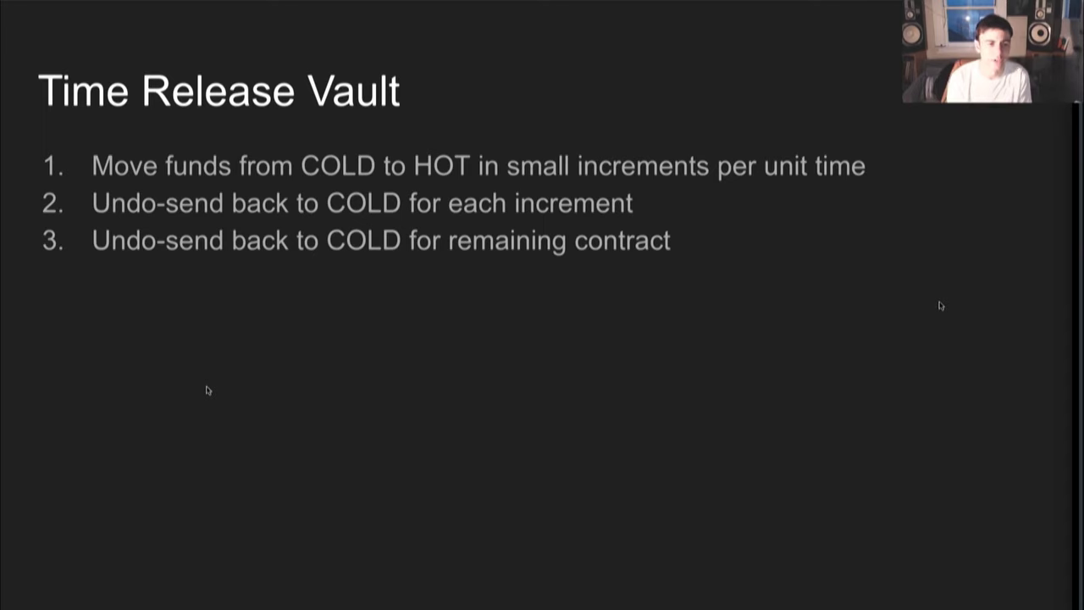
Advance to the Batch Compression slide
key(Right)
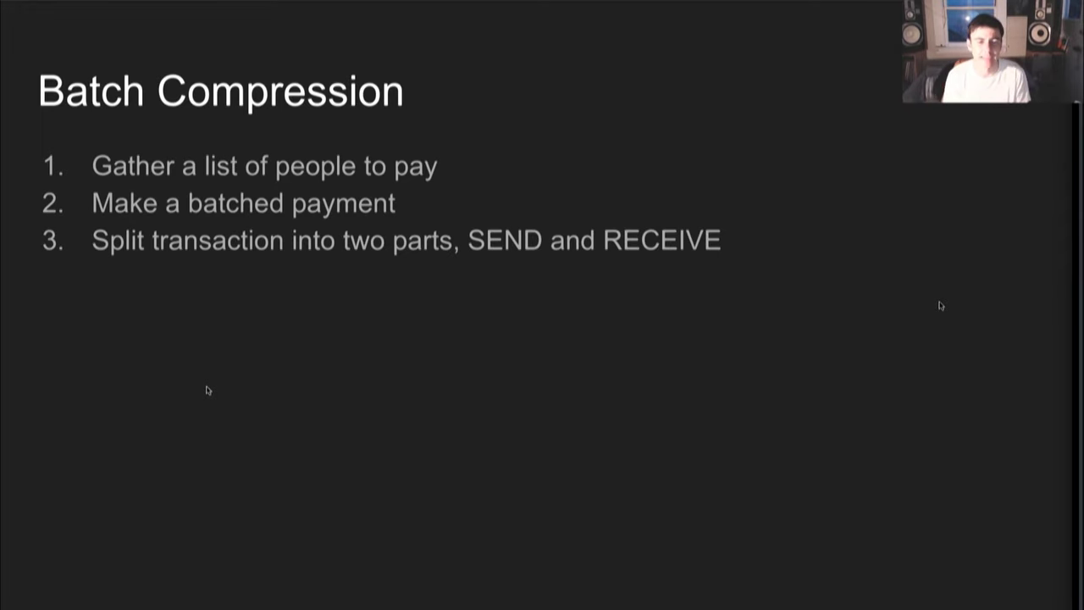
Advance through Not (Yet) Ready for Demo to Demo Time, then switch to the VaultMan app
key(Right)
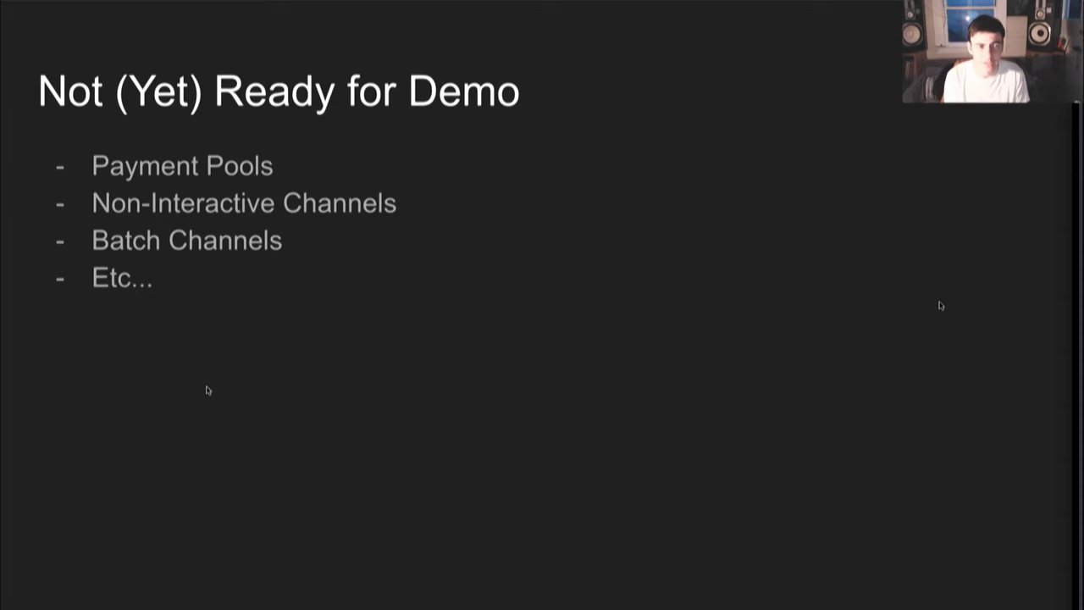
key(Right)
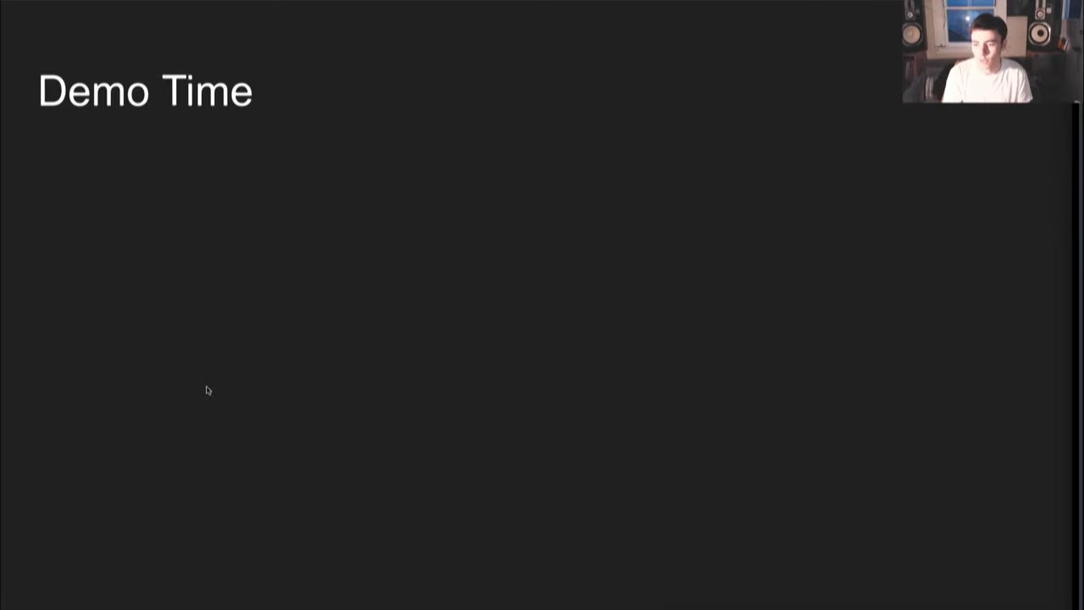
key(super+Tab)
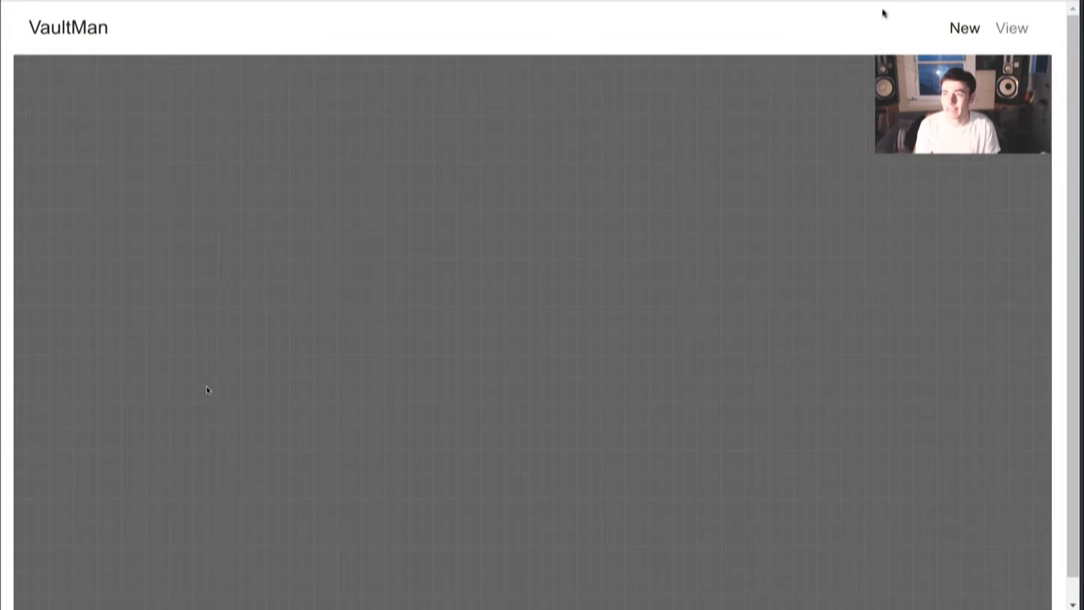
Create a new vault with 0.1 per step, 5 steps, step timeout 10 and withdraw timeout 1
click(960, 30)
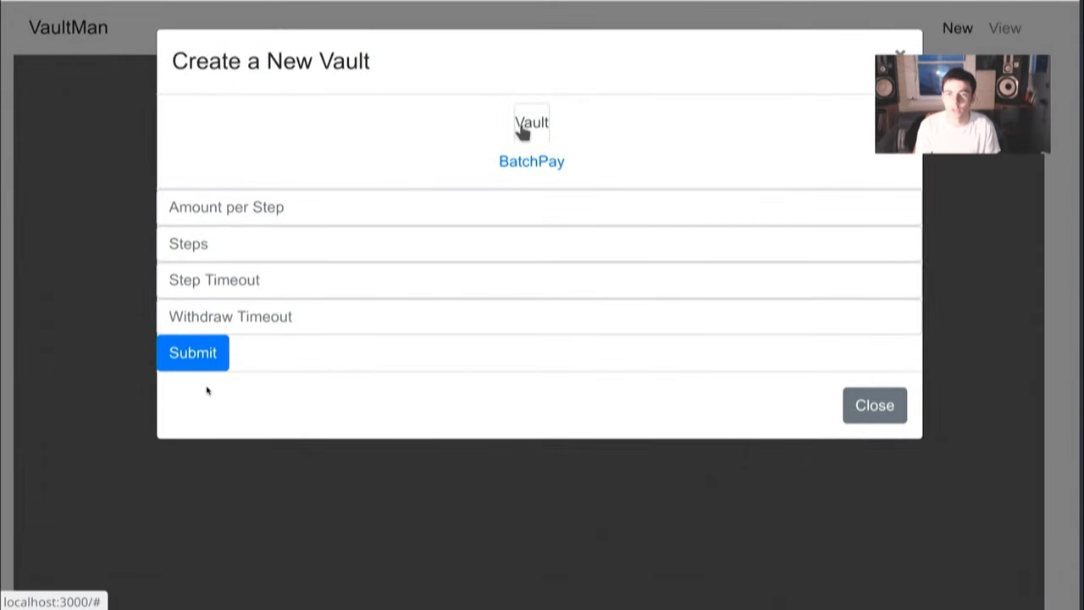
click(373, 200)
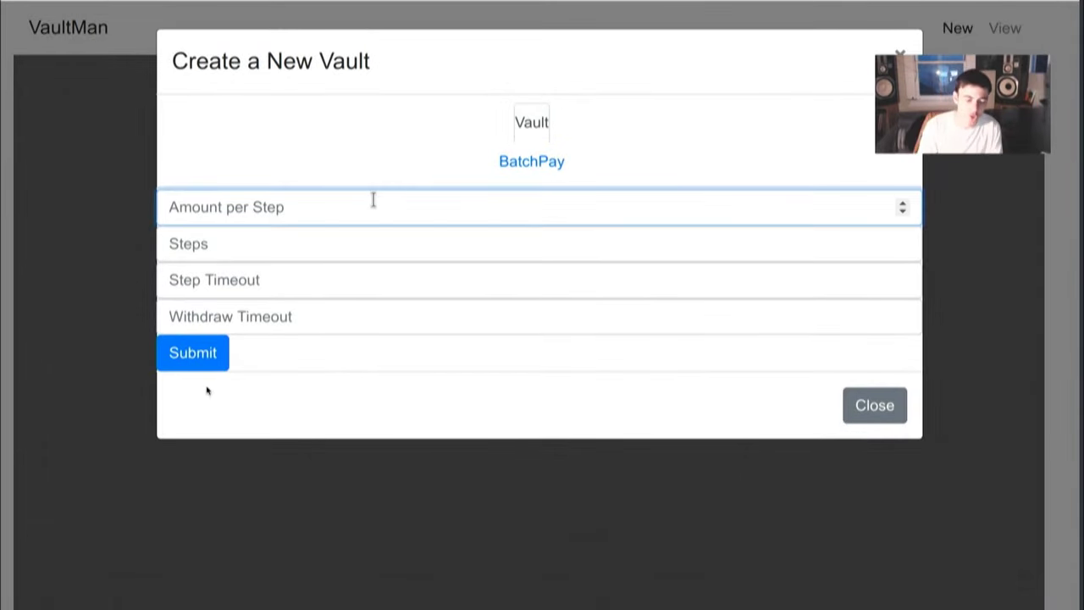
text(0.1)
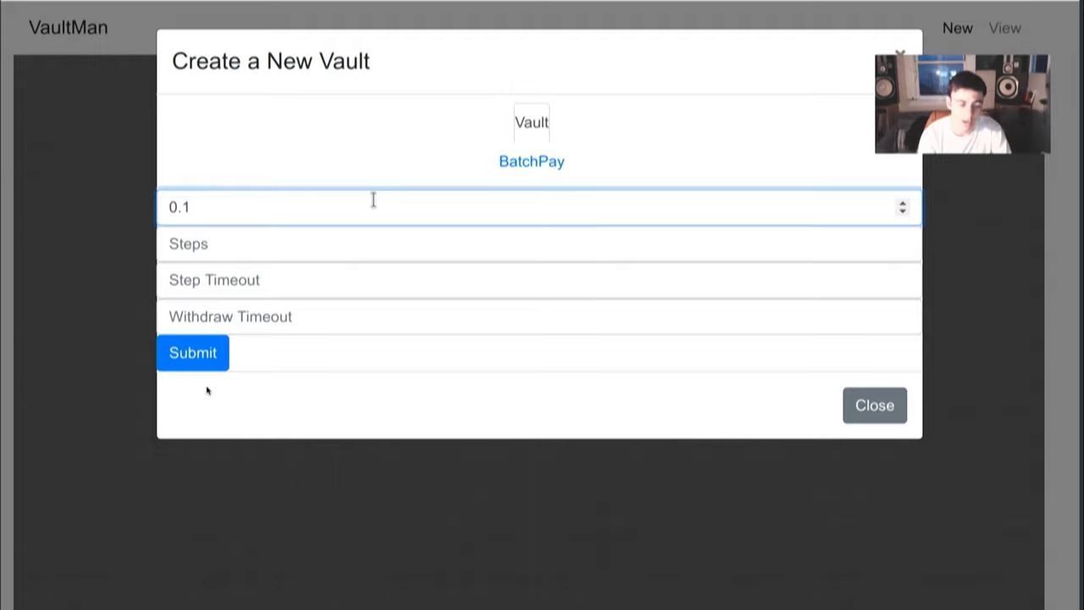
key(Tab)
text(5)
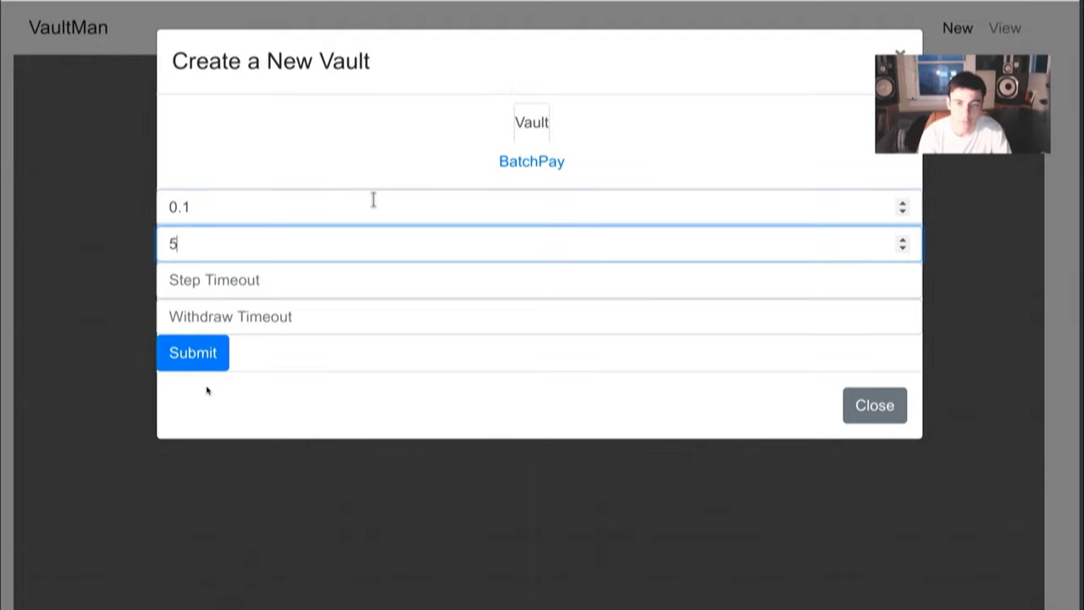
key(Tab)
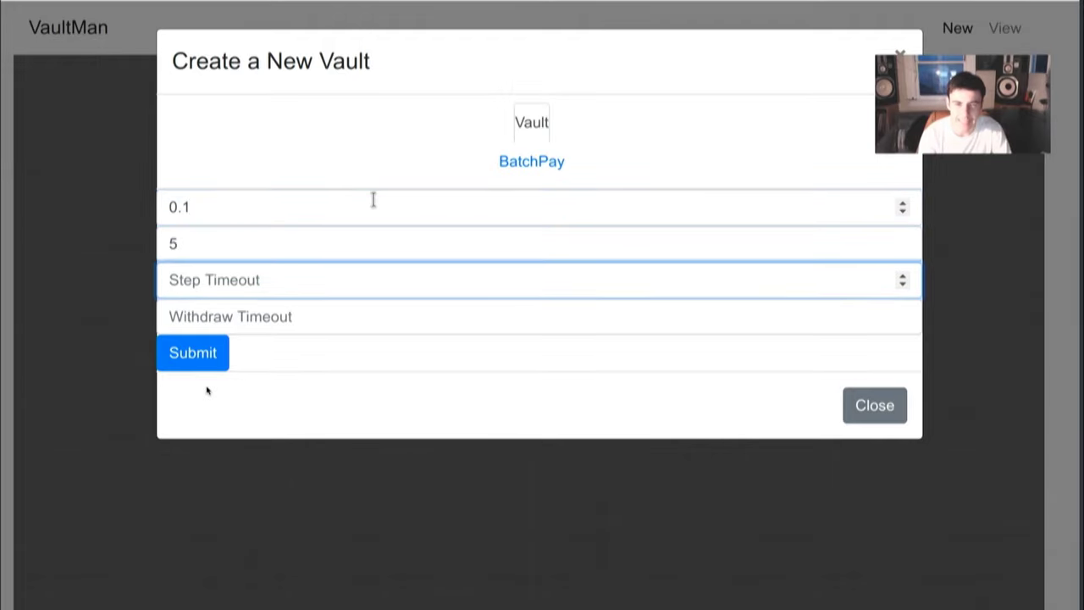
text(10)
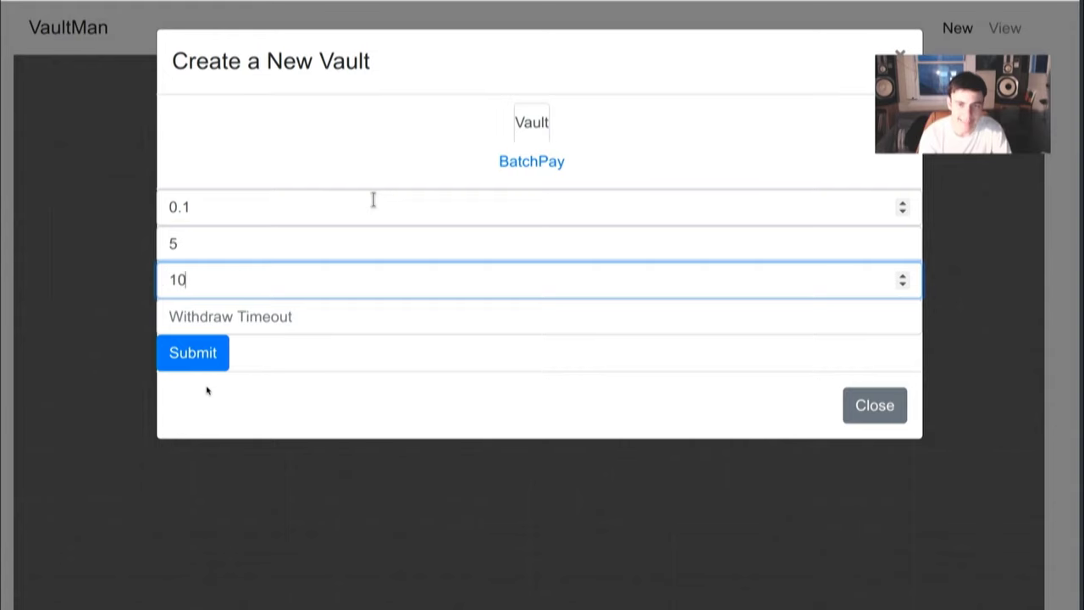
key(Tab)
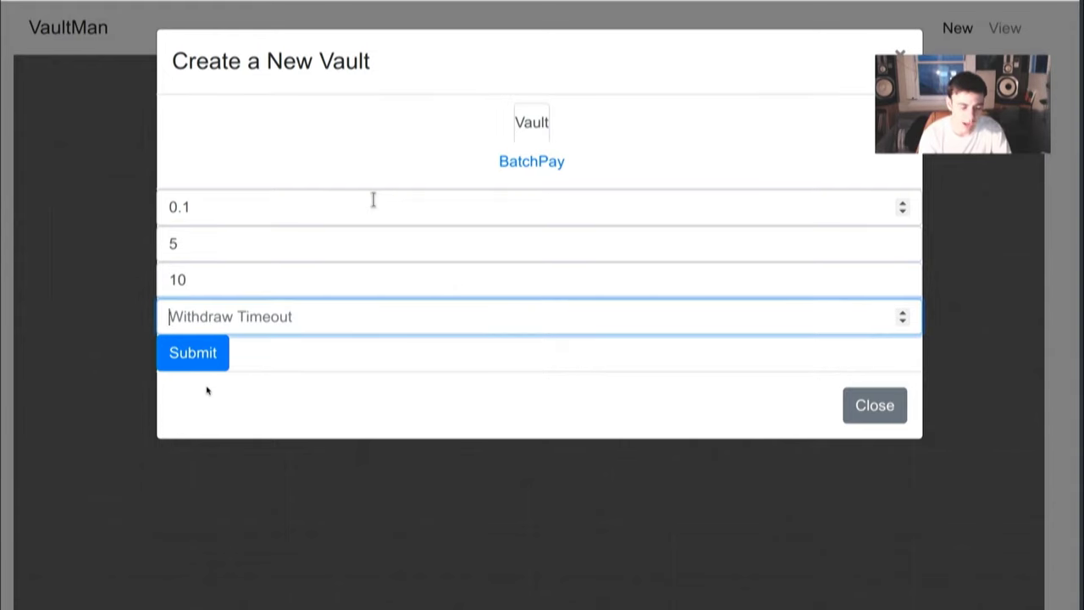
text(1)
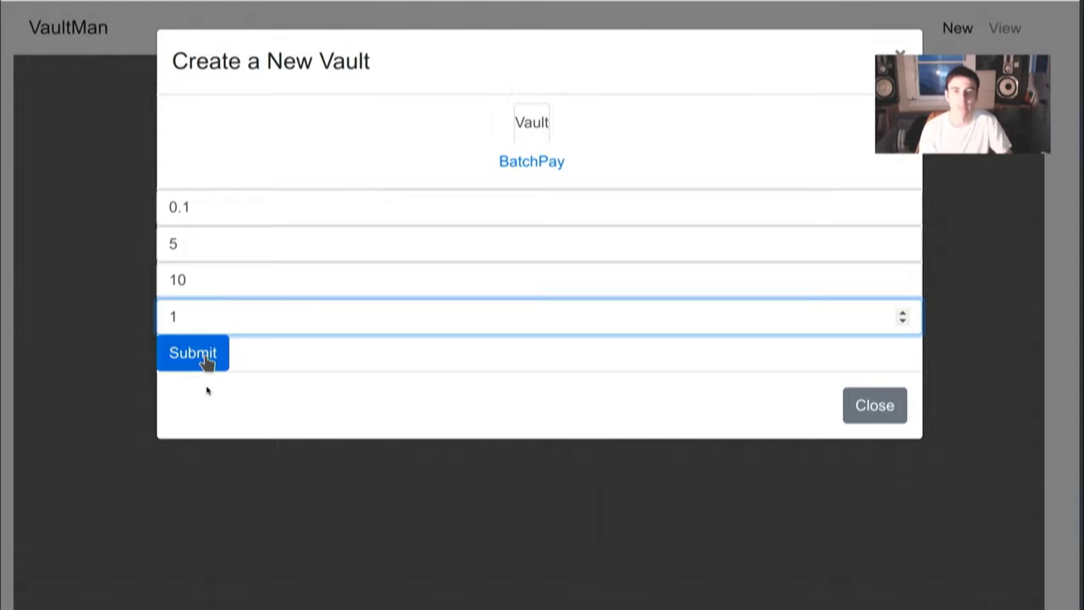
click(206, 354)
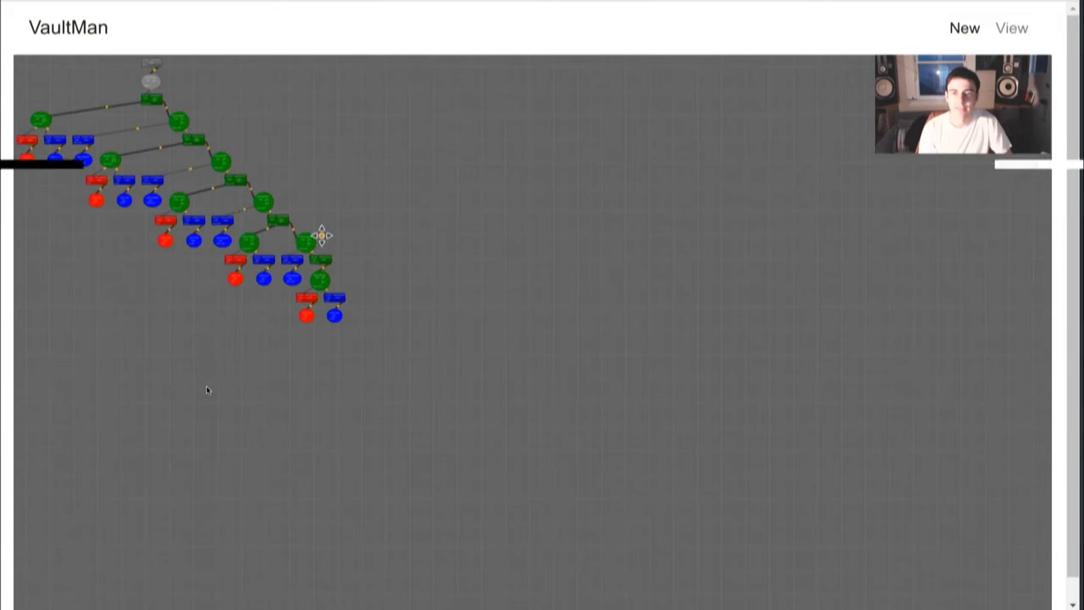
drag(322, 235, 585, 334)
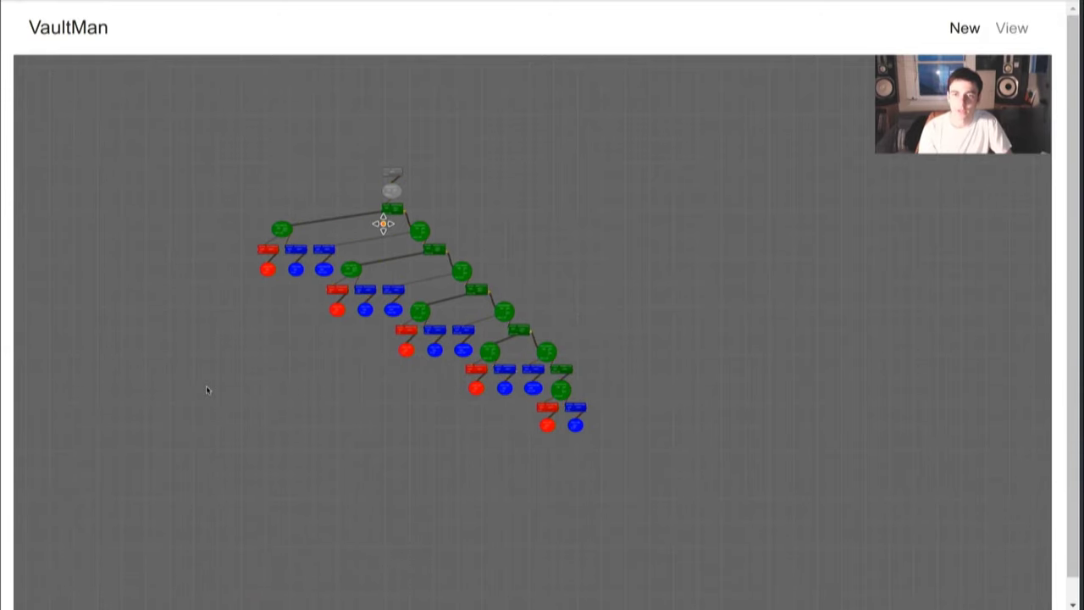
scroll(206, 386, down, 5)
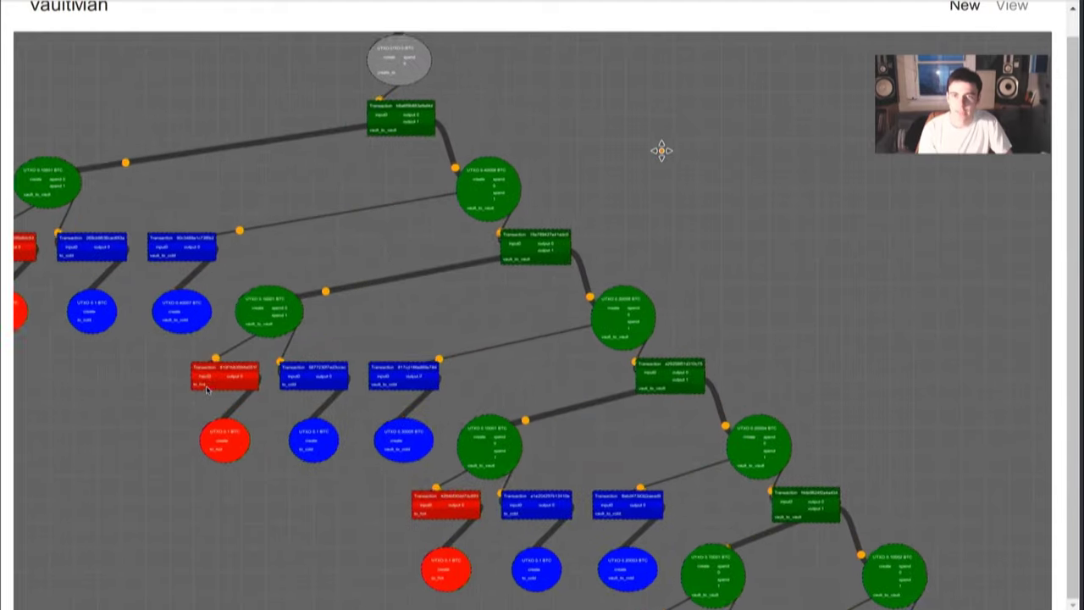
drag(661, 151, 721, 339)
scroll(503, 203, up, 4)
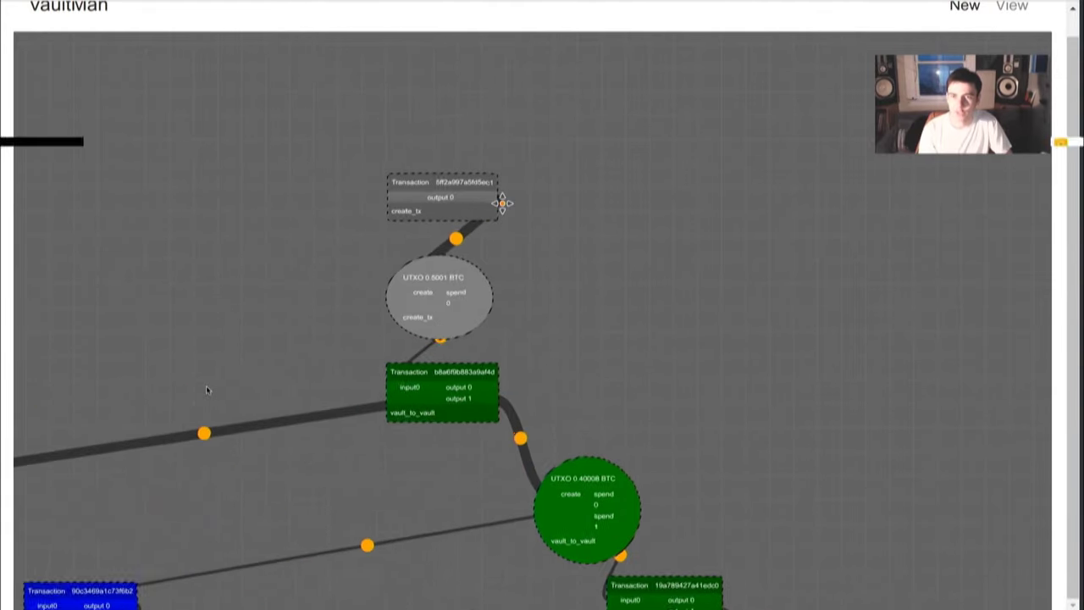
scroll(503, 203, up, 3)
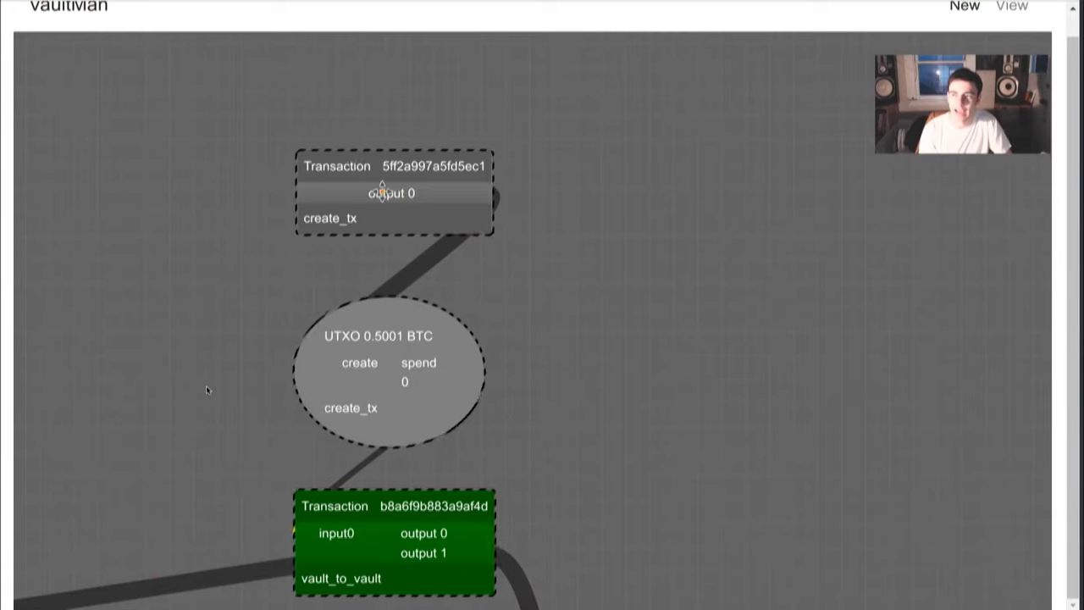
click(360, 165)
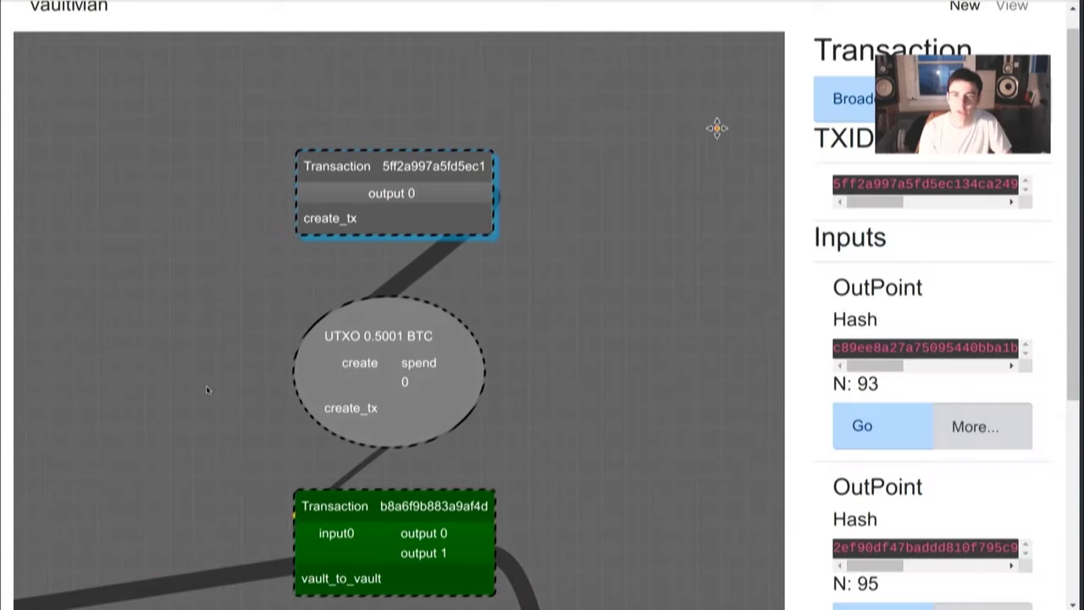
click(837, 109)
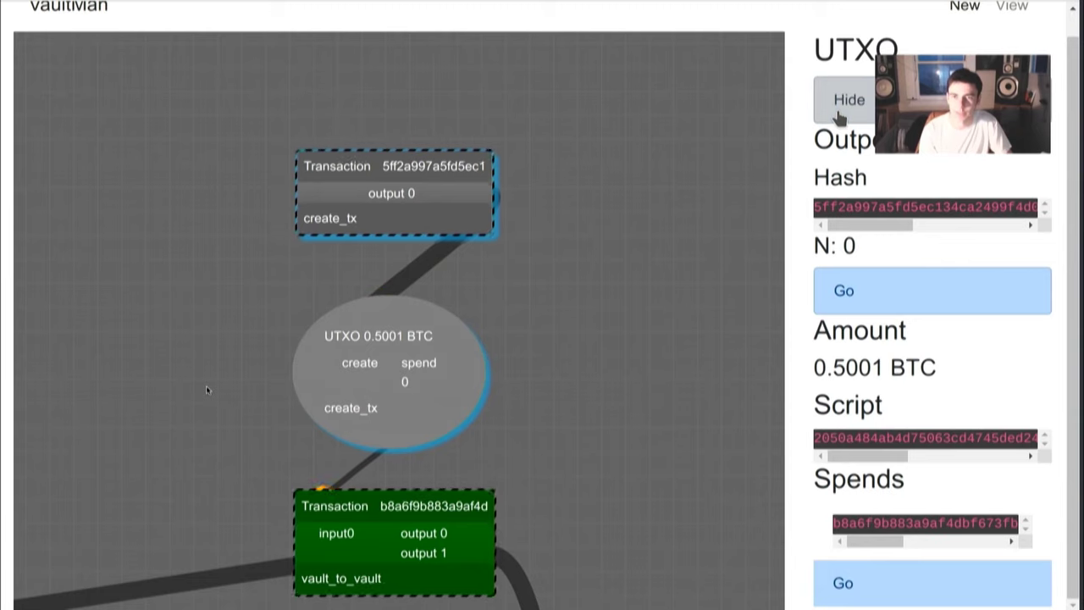
click(841, 117)
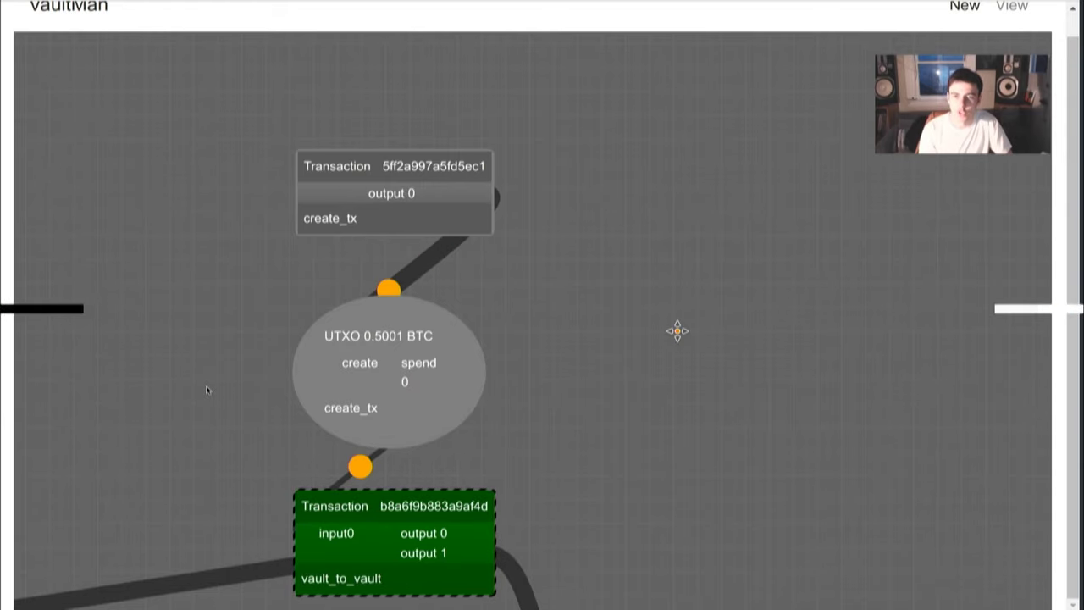
Zoom out and center the full five-vault transaction tree on the canvas
scroll(677, 330, down, 5)
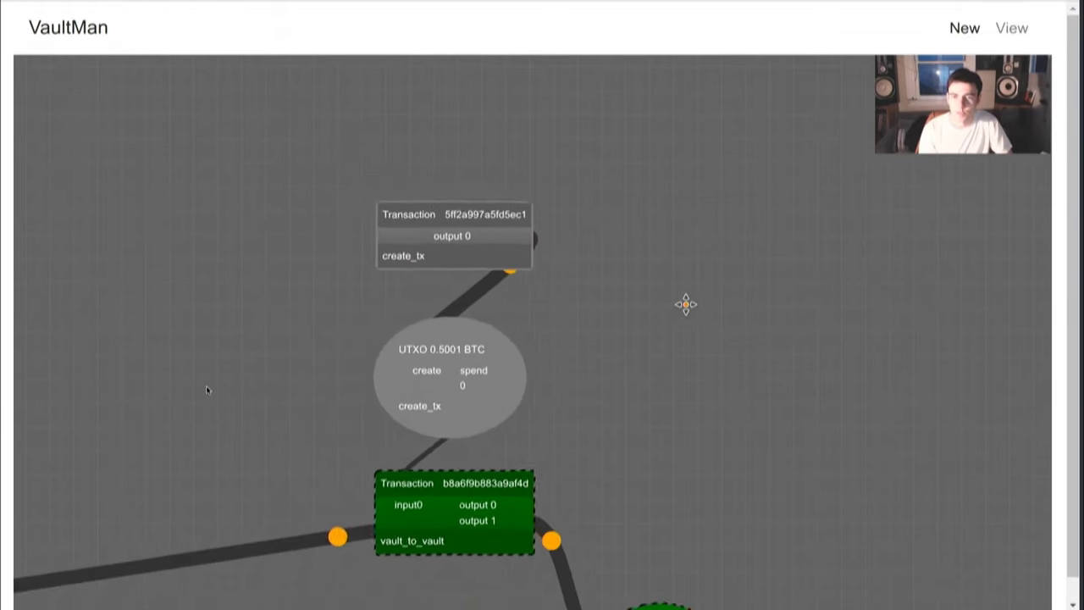
scroll(686, 305, down, 10)
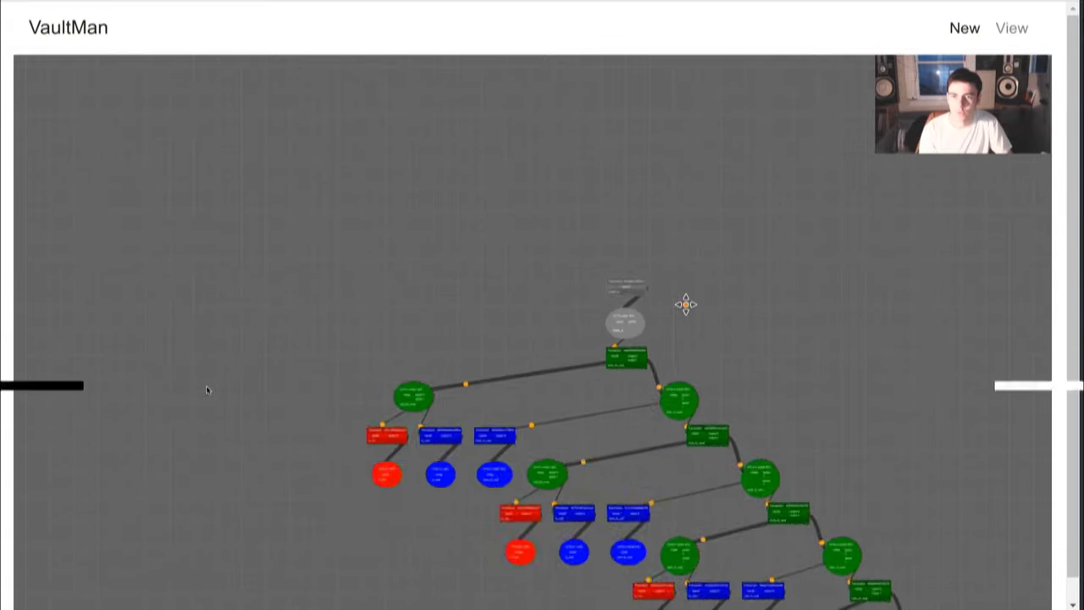
scroll(686, 305, down, 5)
drag(748, 297, 648, 225)
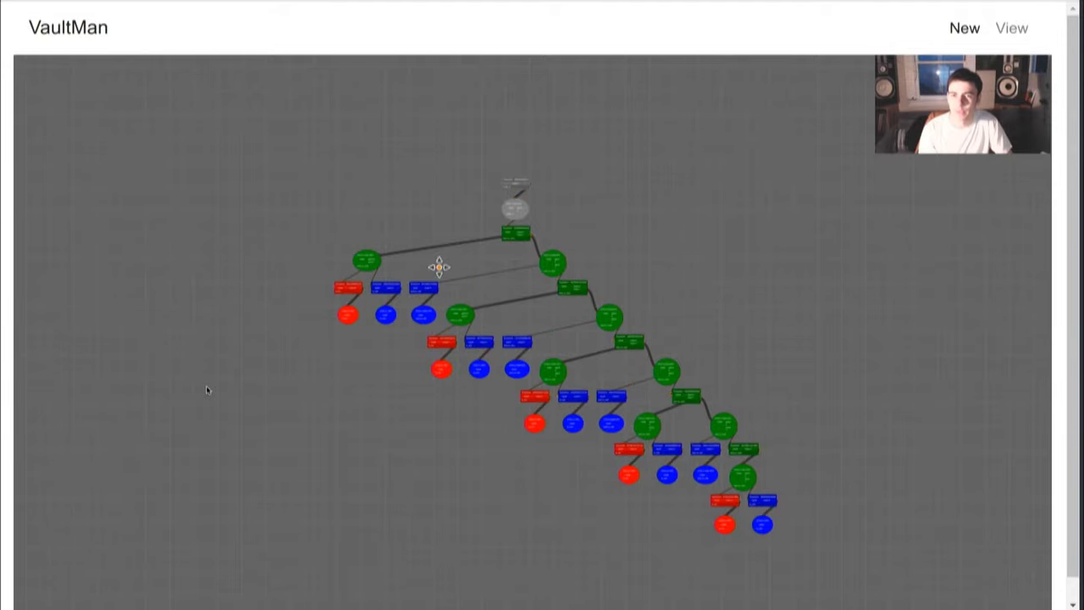
Zoom in on the first vault UTXO's red and blue branches and open the to_hot transaction
scroll(360, 265, up, 2)
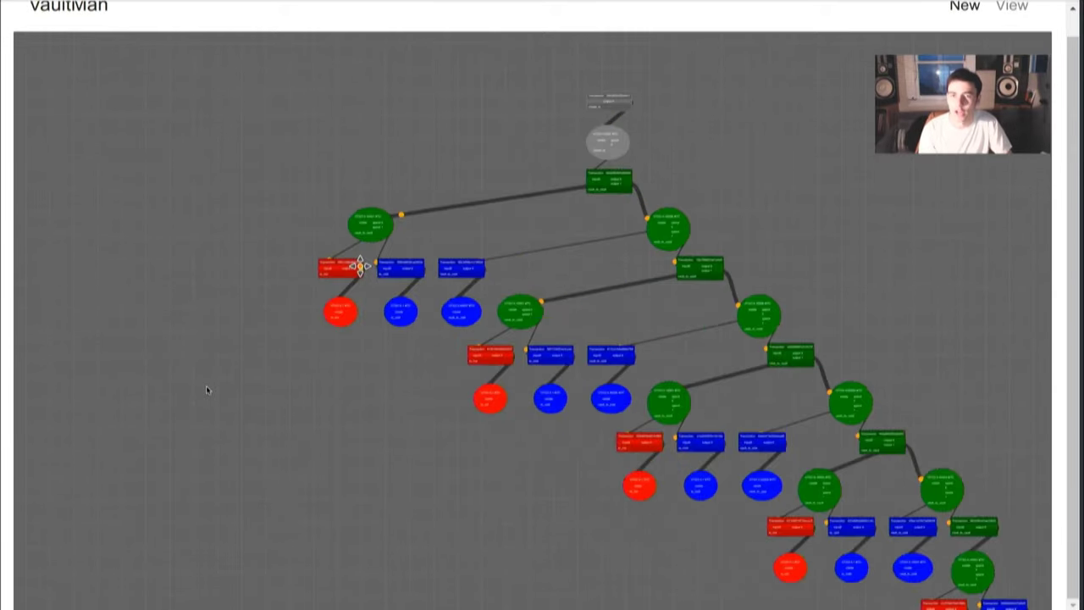
scroll(360, 265, up, 5)
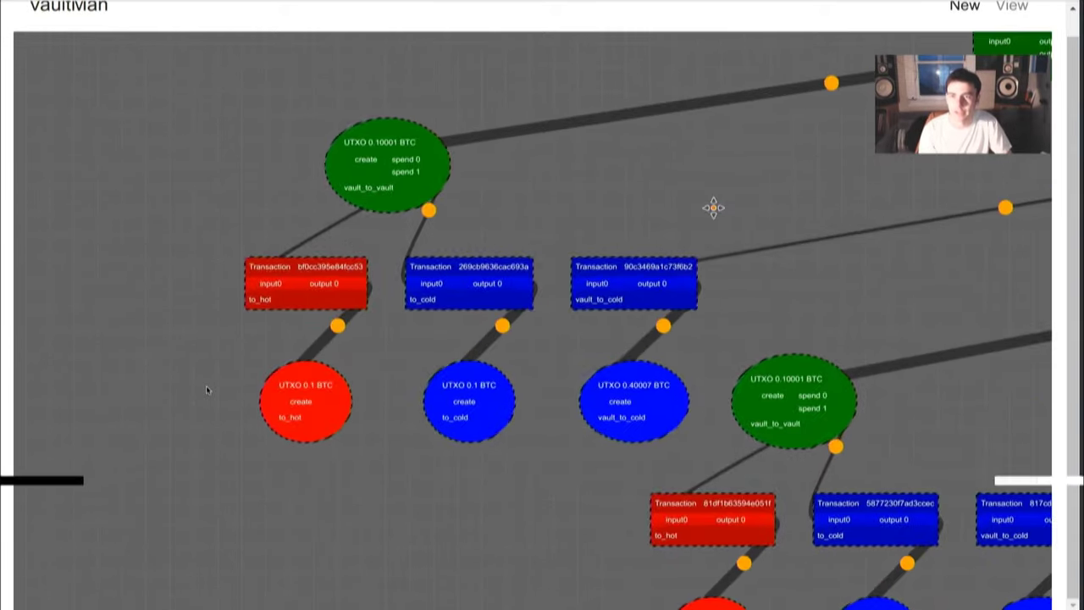
drag(714, 208, 477, 319)
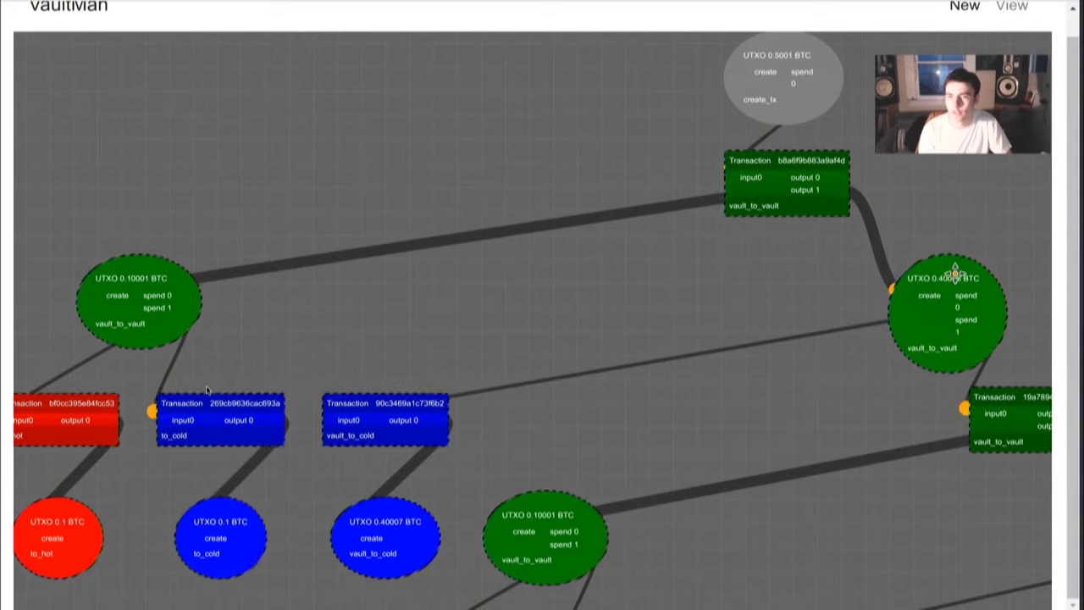
drag(557, 283, 702, 222)
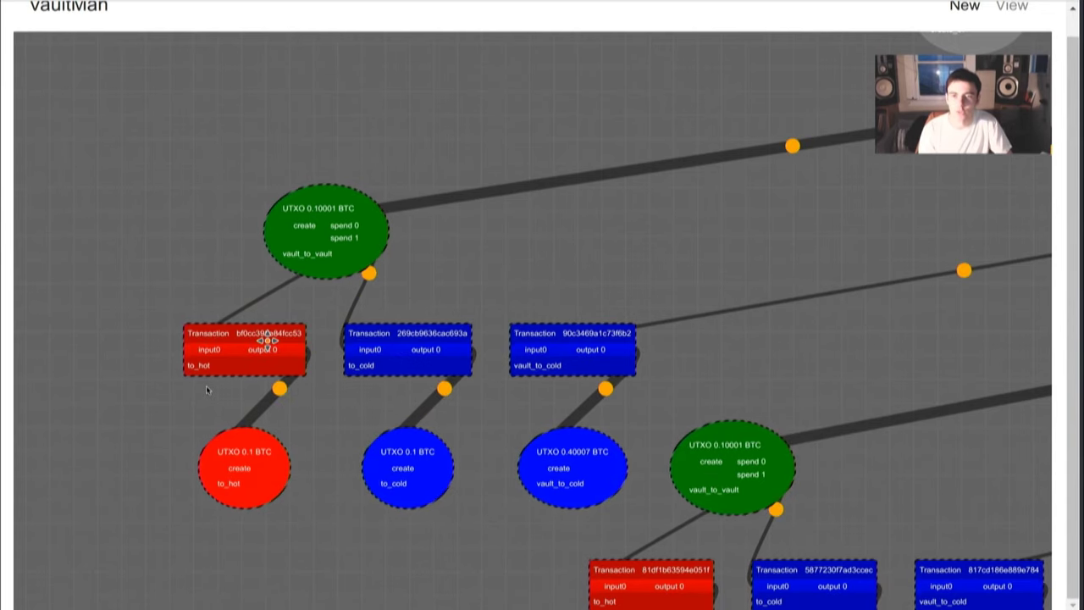
click(267, 339)
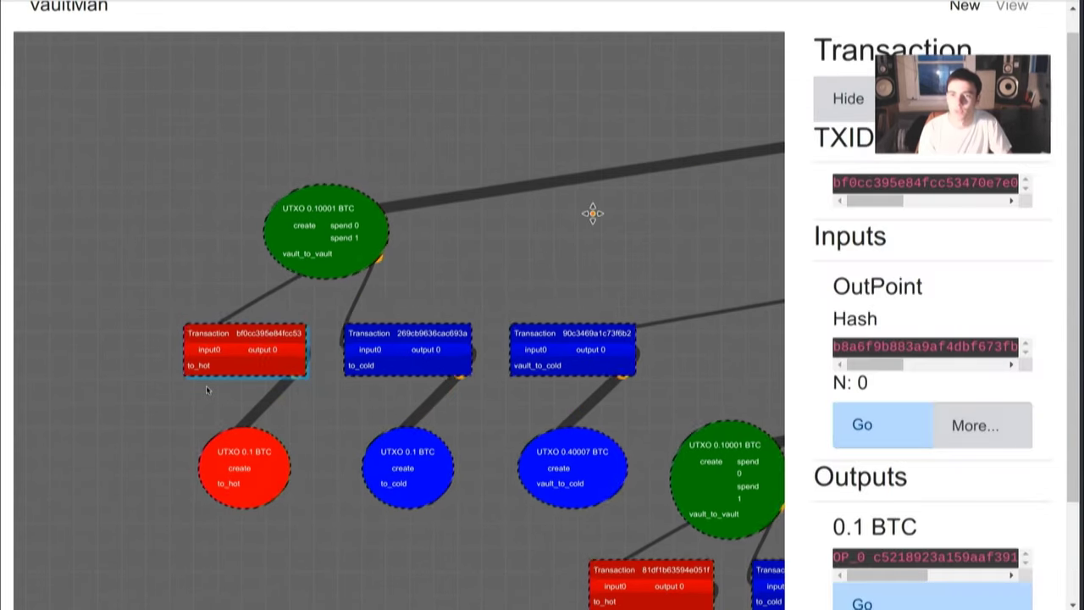
Inspect the details of the 0.40008 BTC vault output, then close them
drag(431, 242, 220, 368)
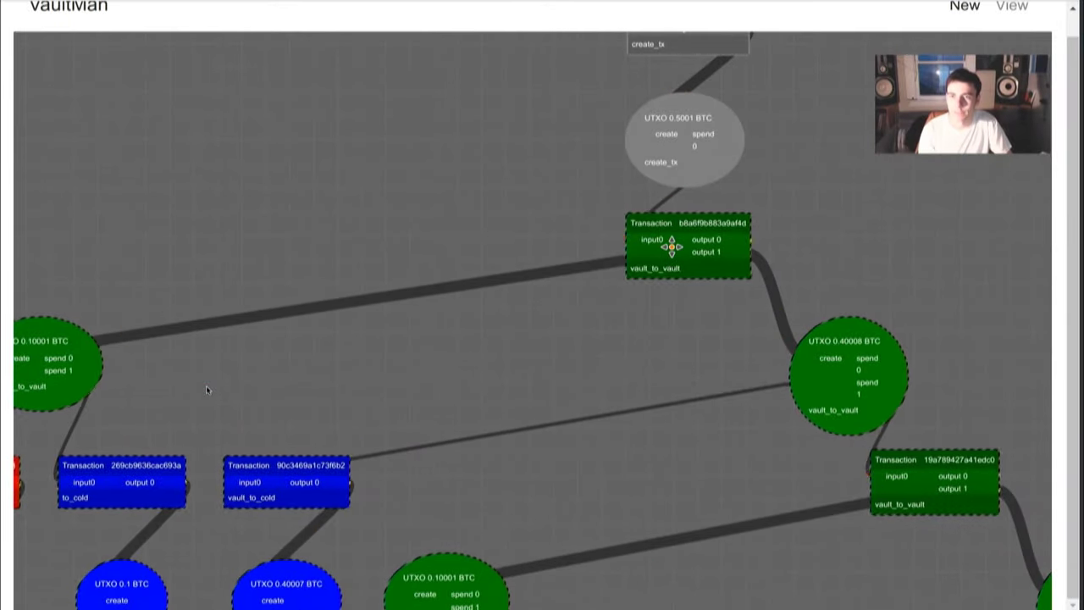
click(672, 245)
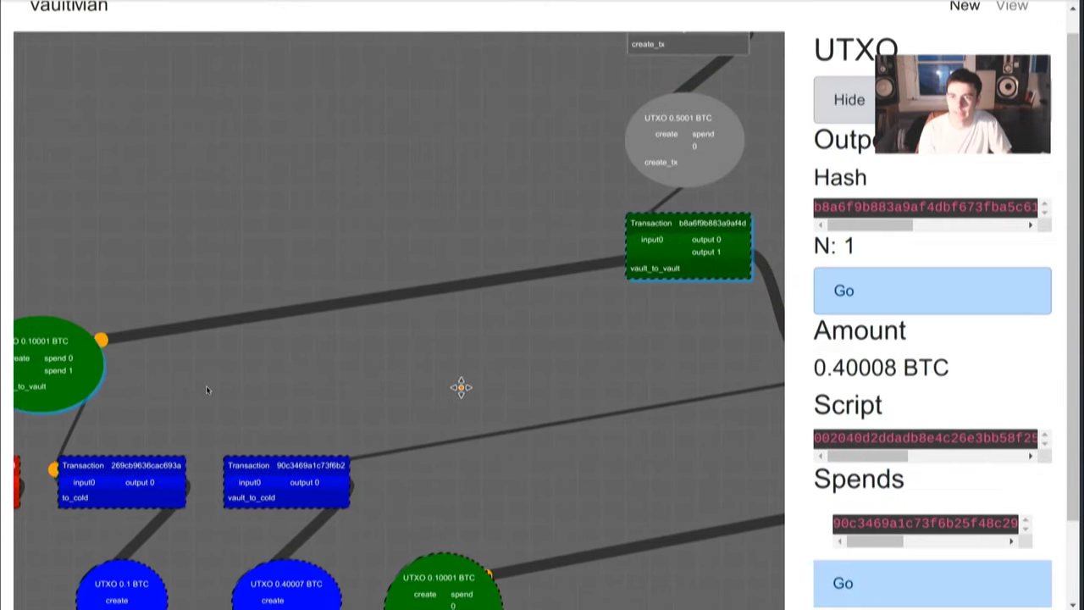
click(450, 387)
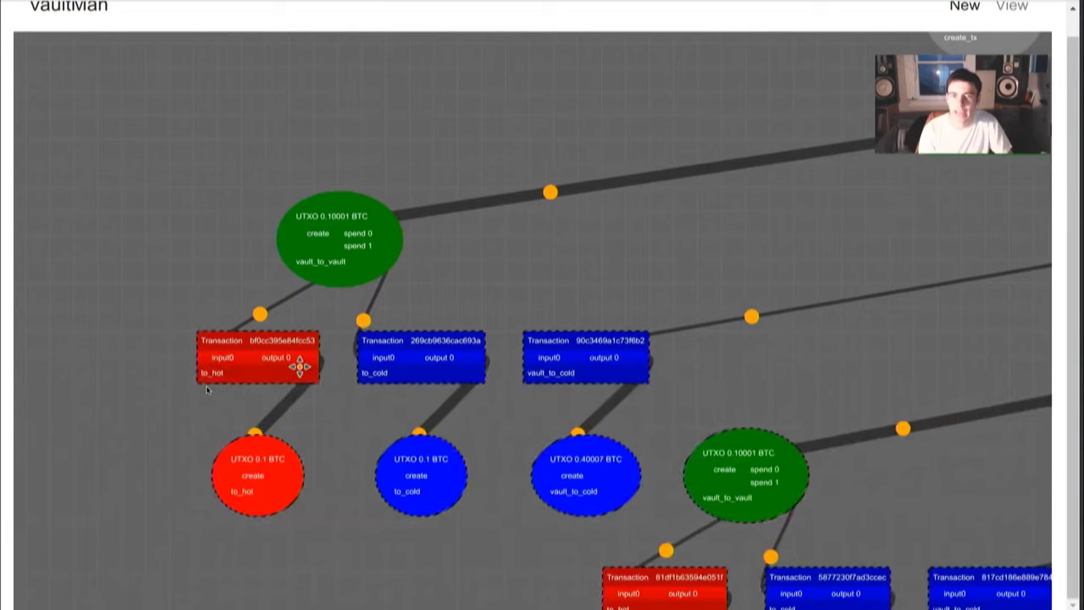
Show the red to_hot transaction's input details, highlighting its Sequence value of 10
click(286, 362)
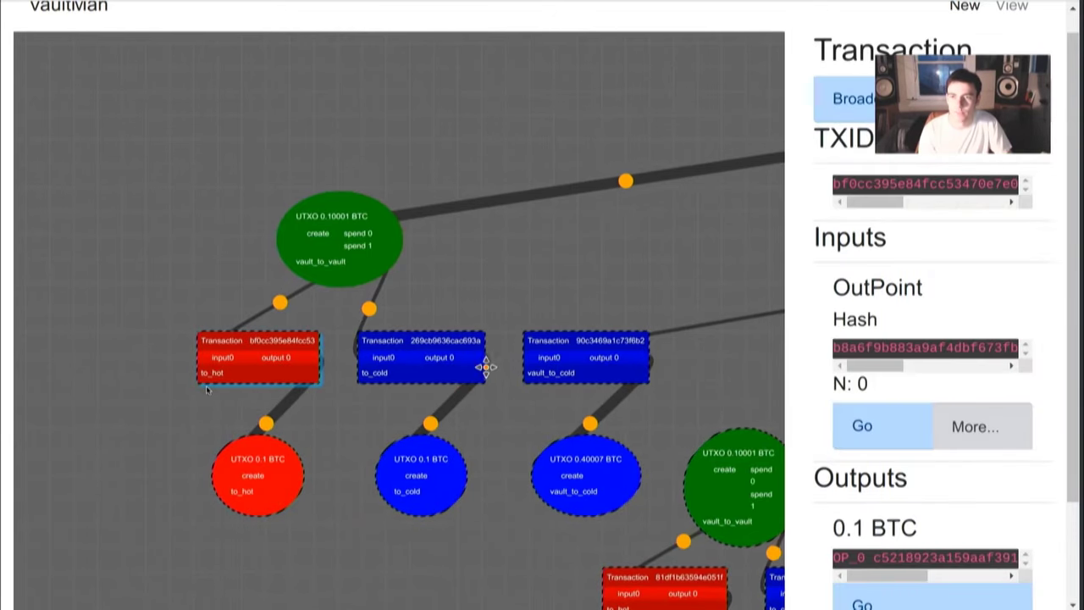
click(457, 362)
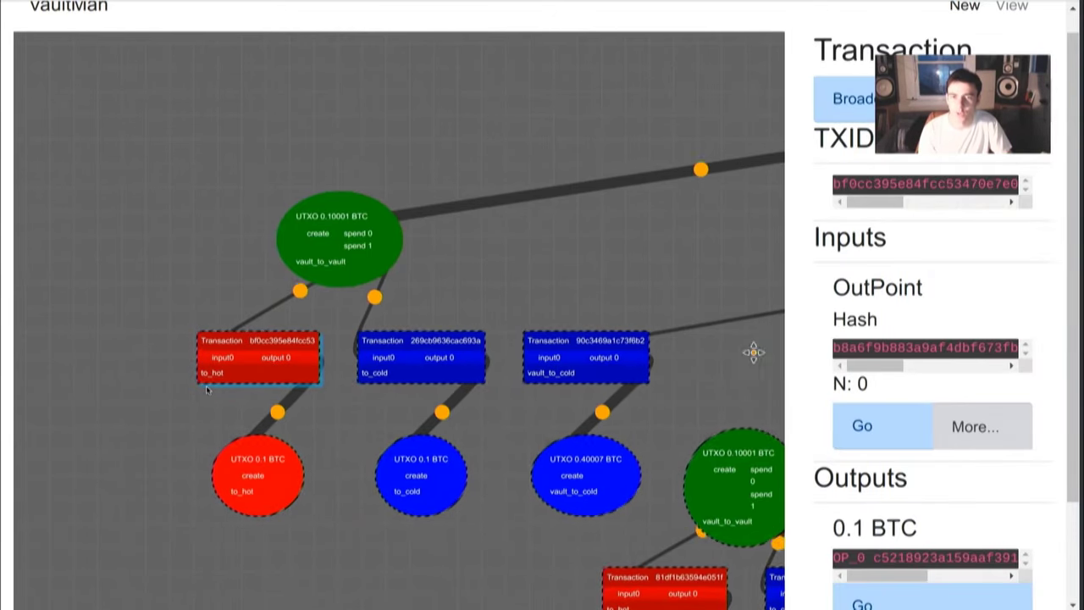
click(1010, 426)
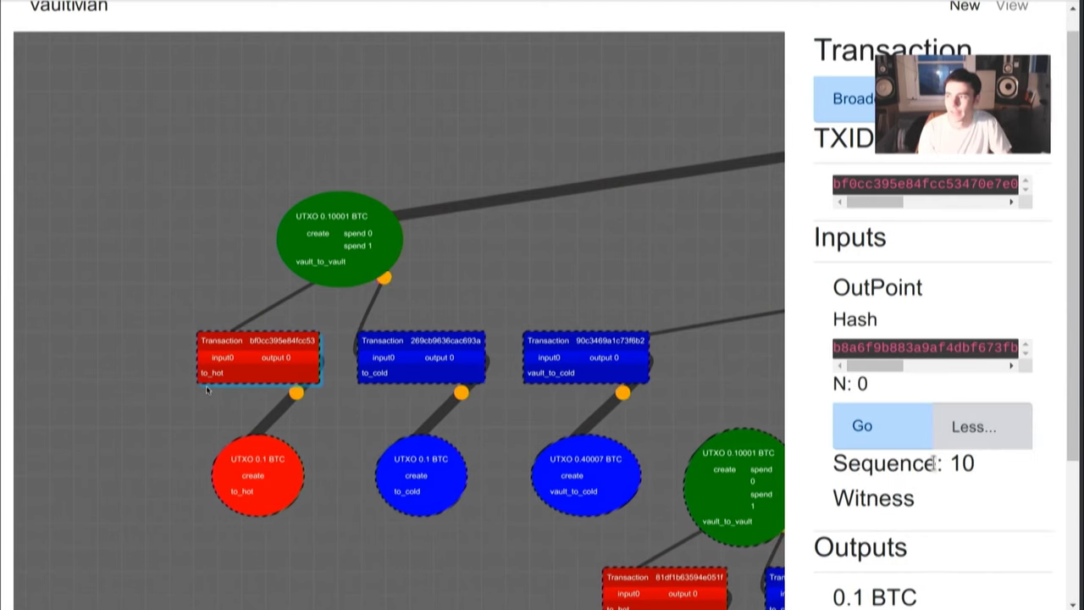
drag(935, 467, 976, 463)
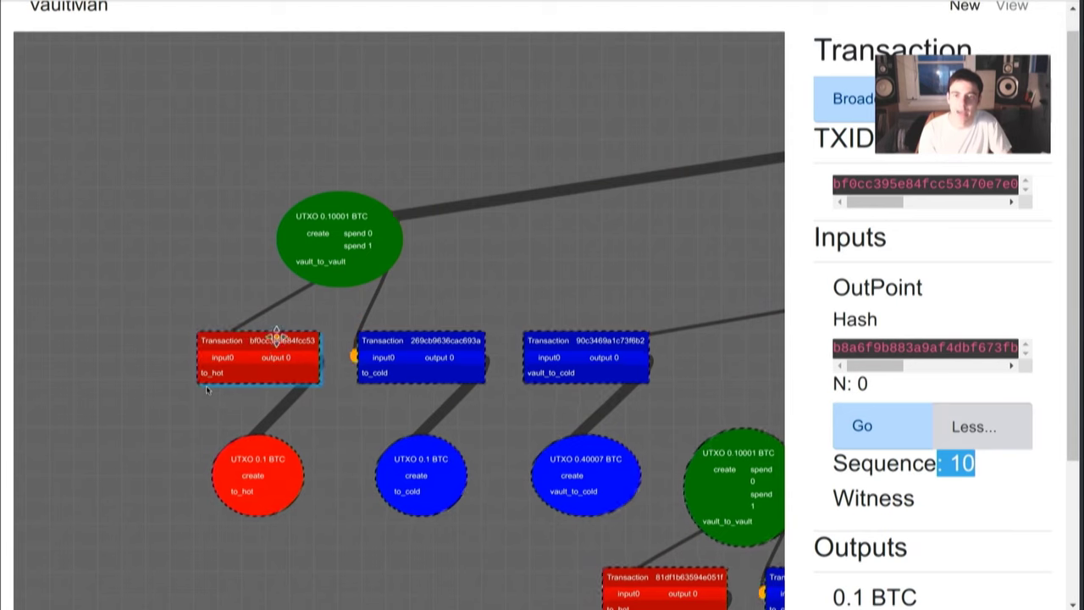
click(426, 364)
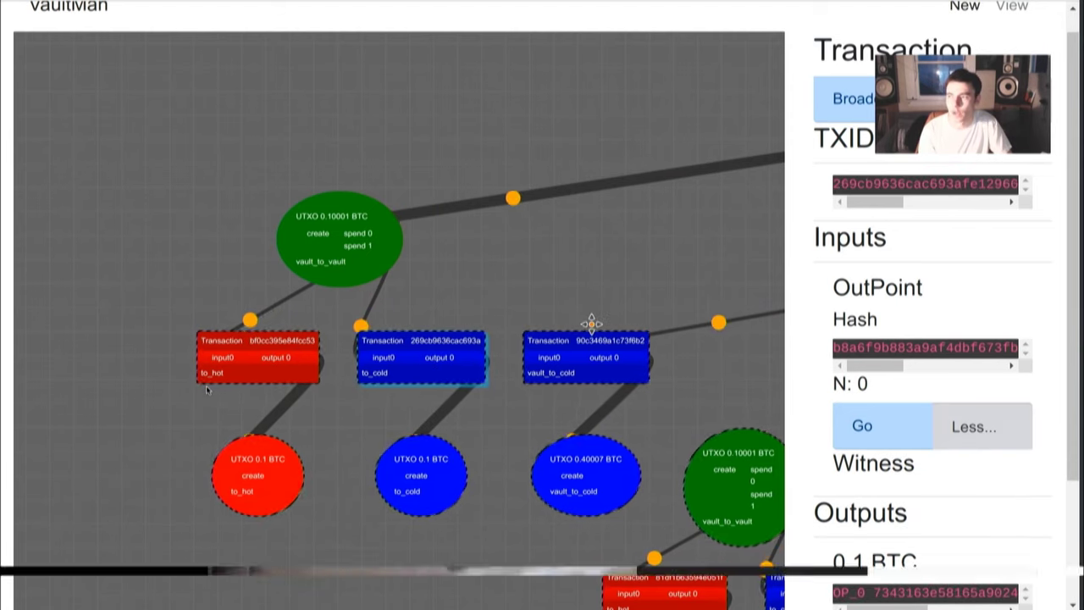
click(251, 359)
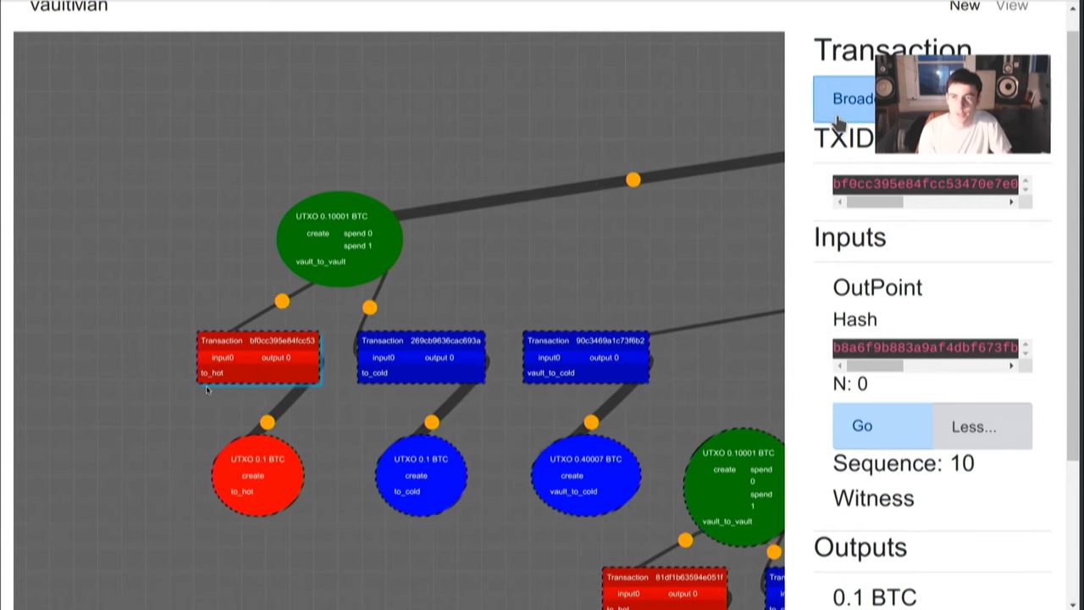
Inspect the red 0.1 BTC to_hot output, then broadcast the green 0.10001 BTC transaction
click(840, 119)
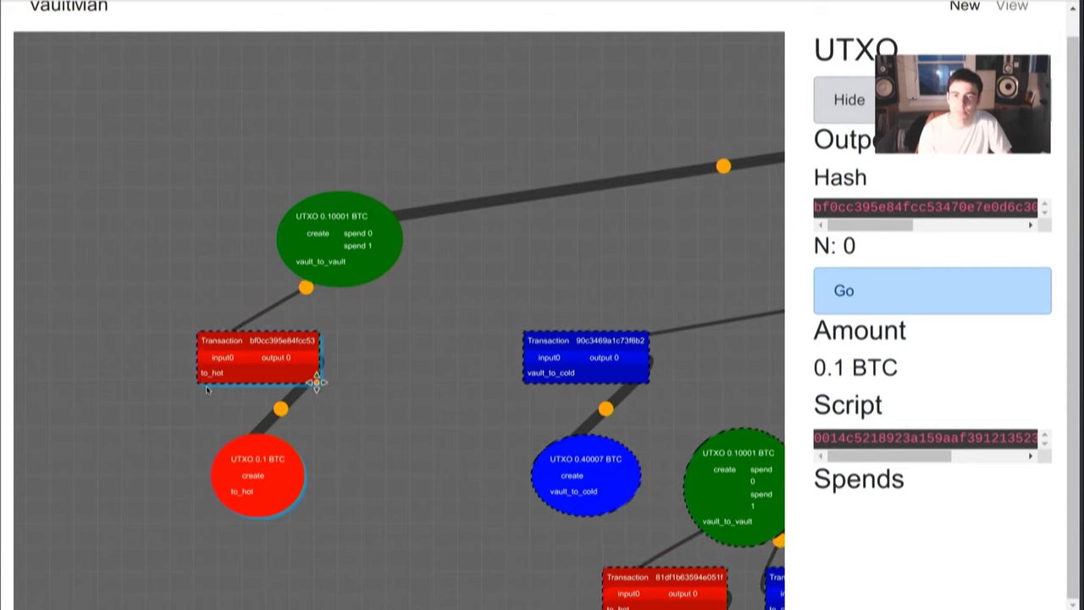
click(362, 341)
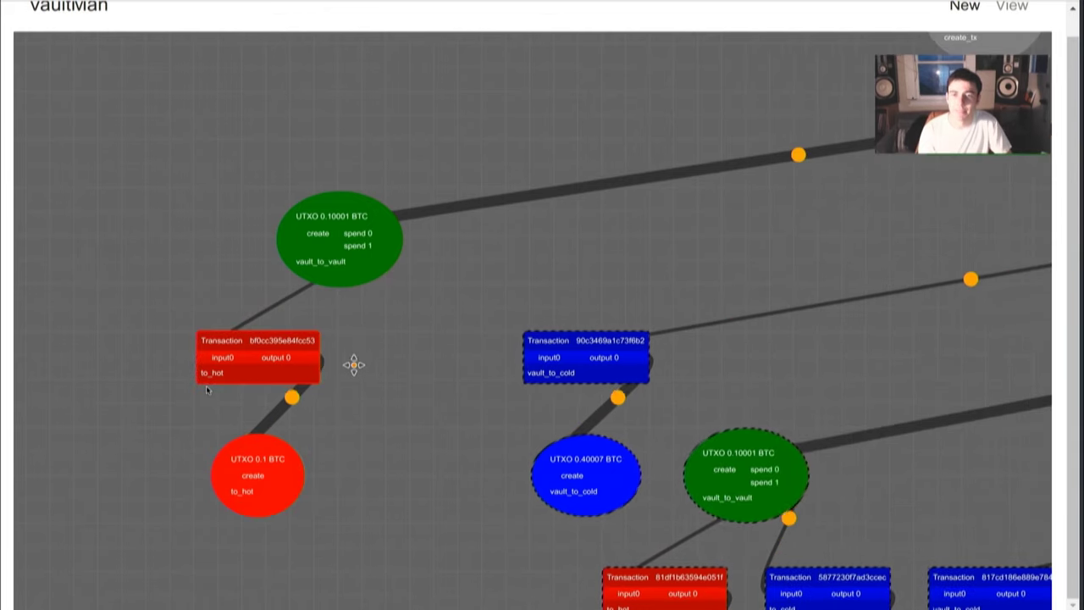
scroll(775, 291, up, 1)
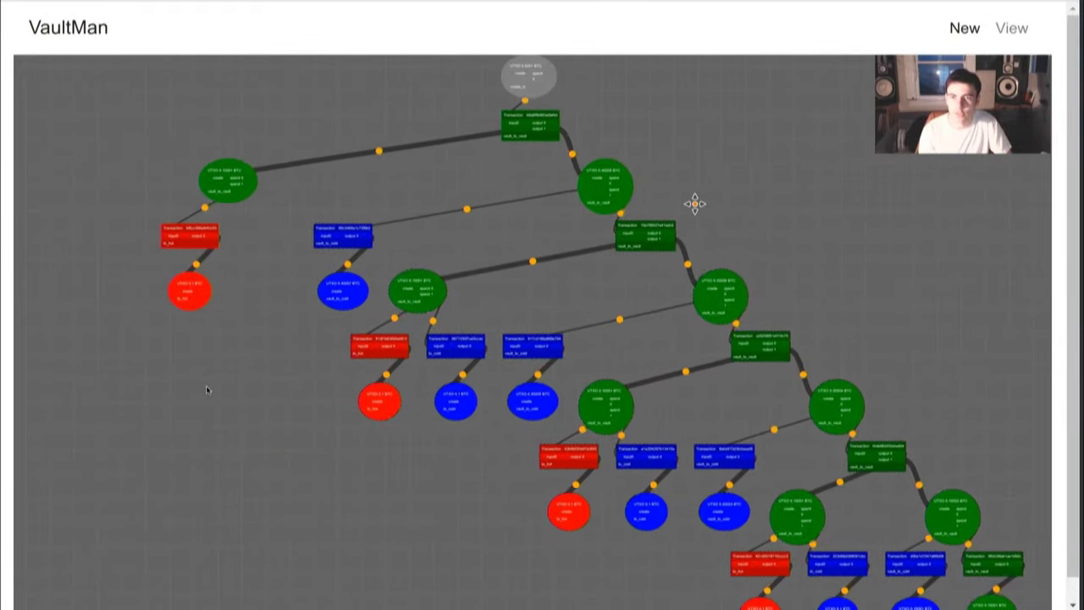
click(350, 235)
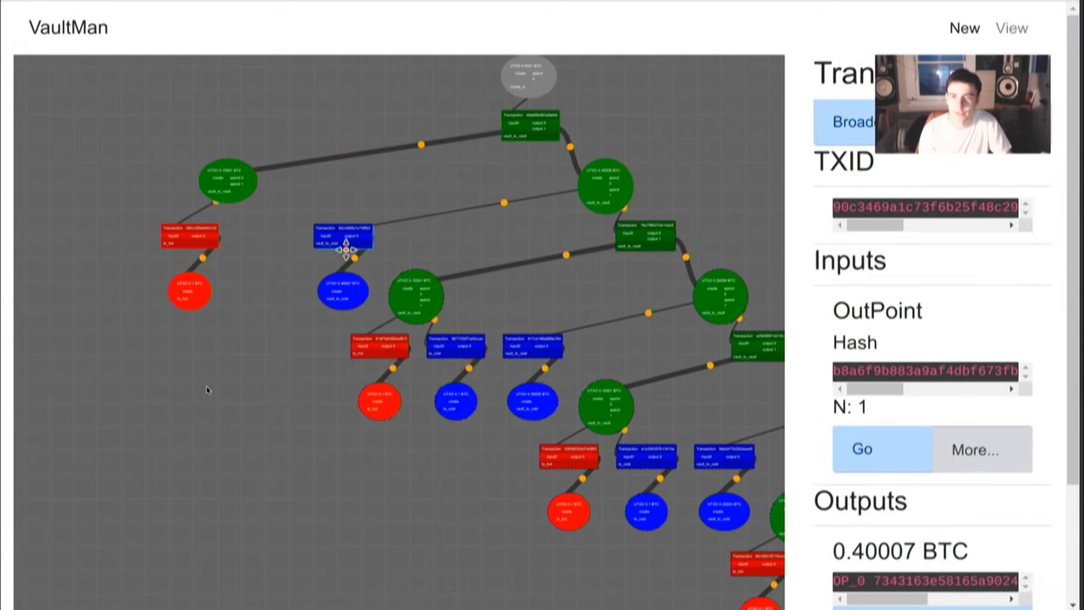
click(635, 235)
click(838, 135)
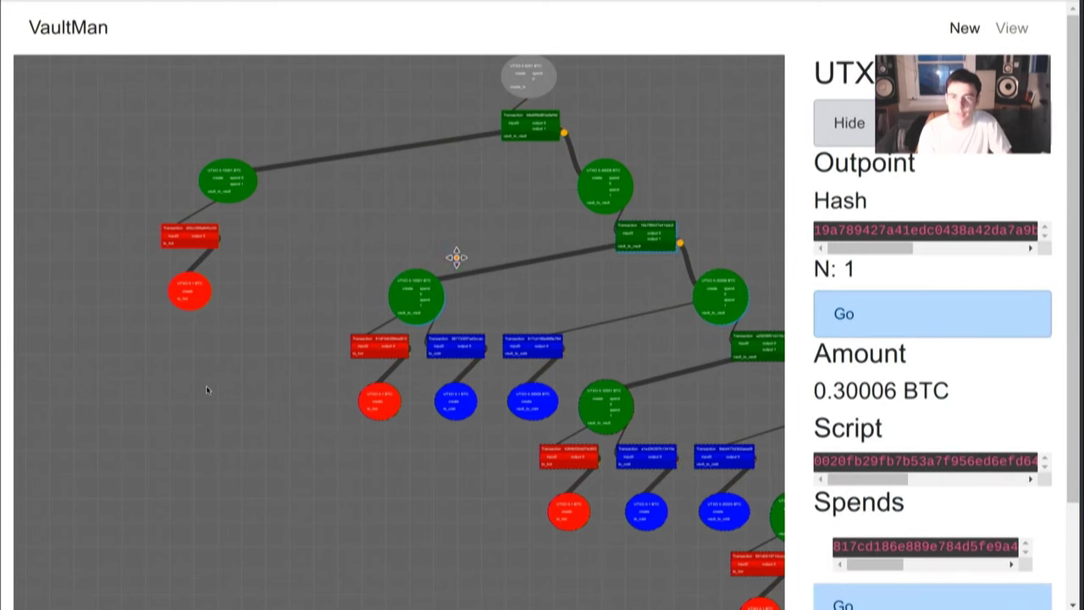
Broadcast the 0.30005 BTC vault_to_cold and blue to_cold transactions, then recenter the pruned tree
click(581, 319)
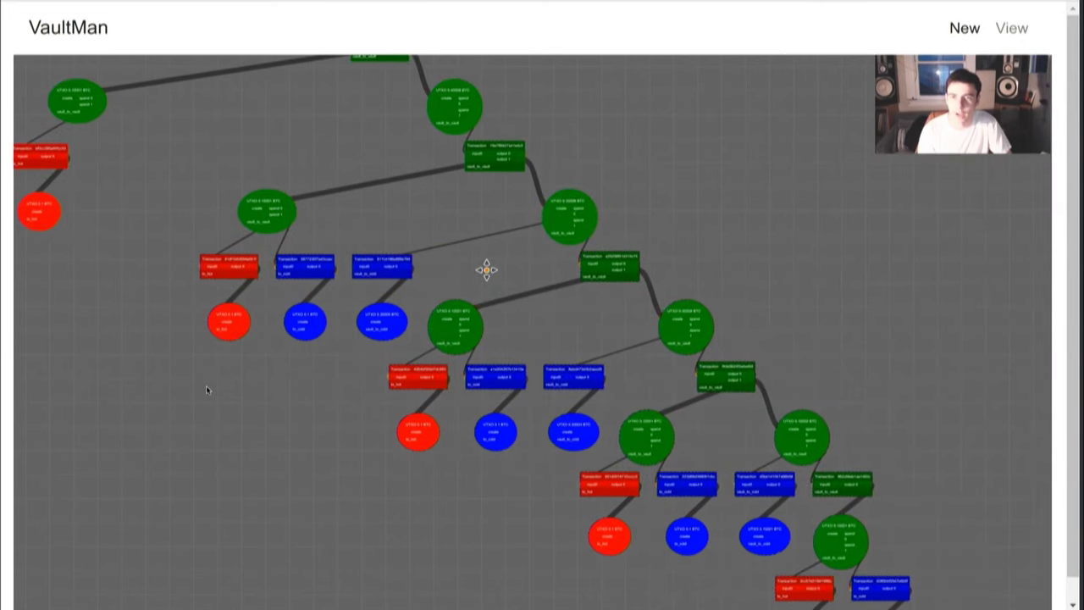
click(388, 262)
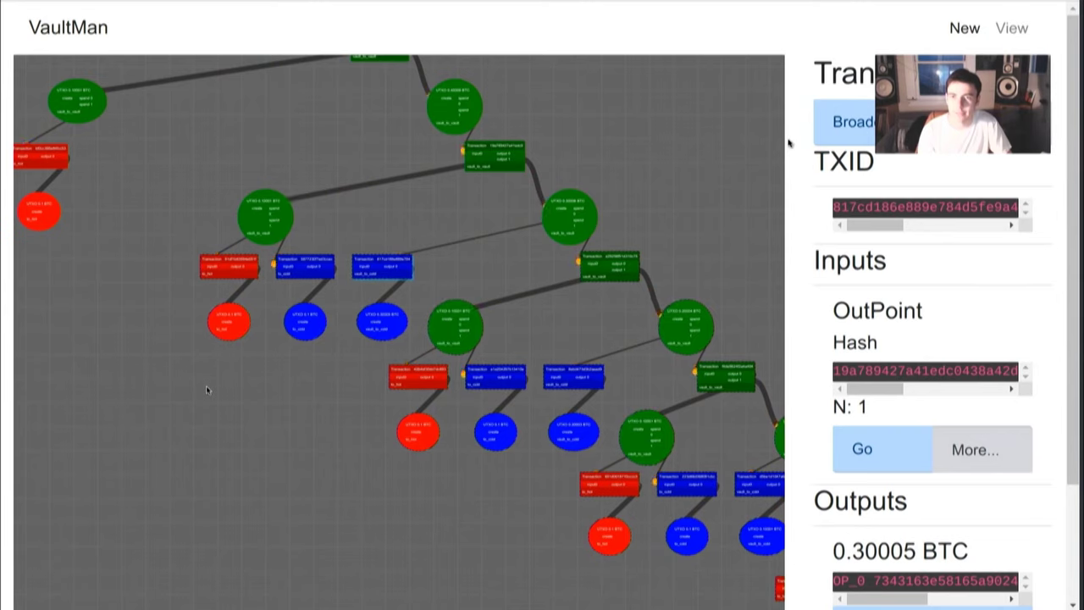
click(856, 129)
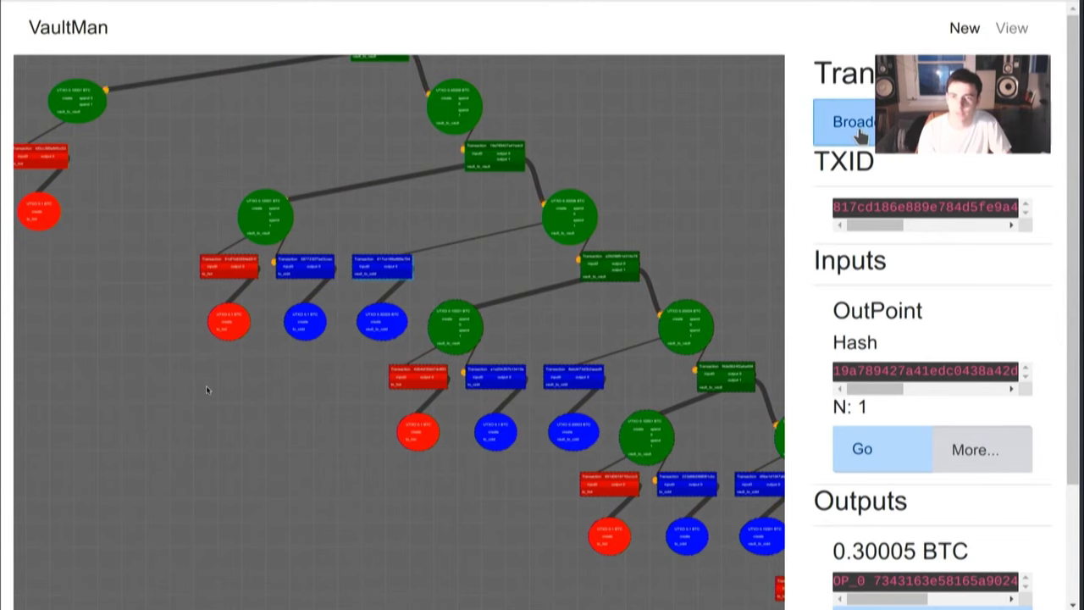
click(576, 253)
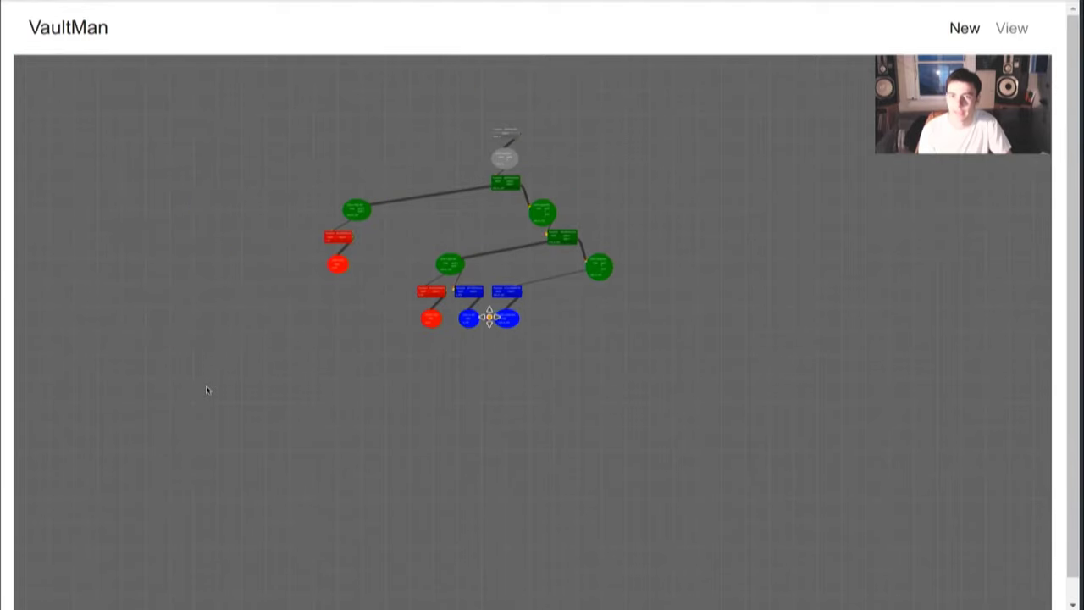
click(465, 289)
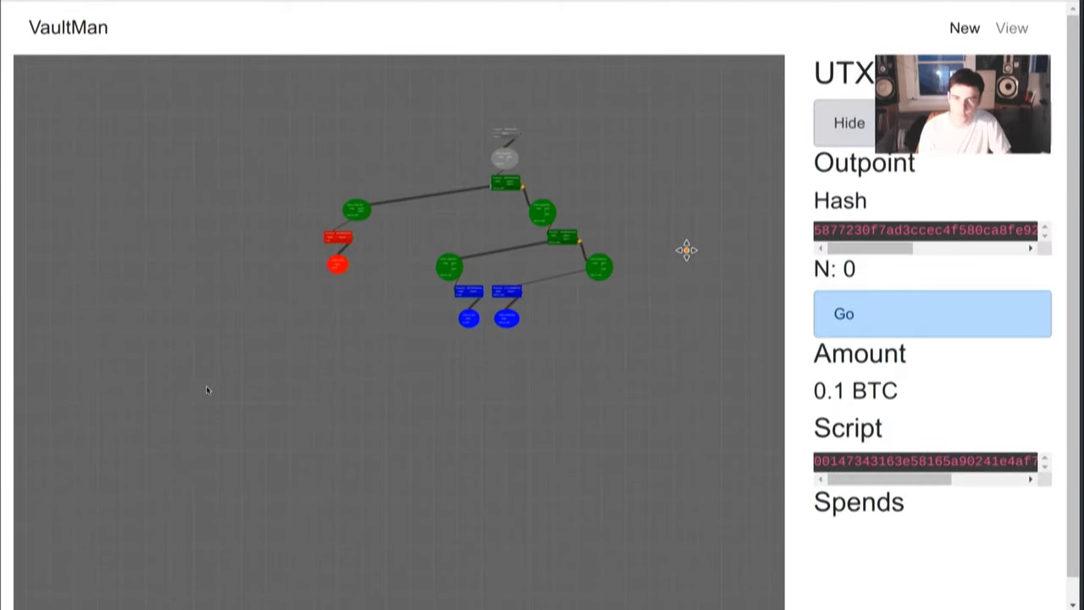
click(668, 292)
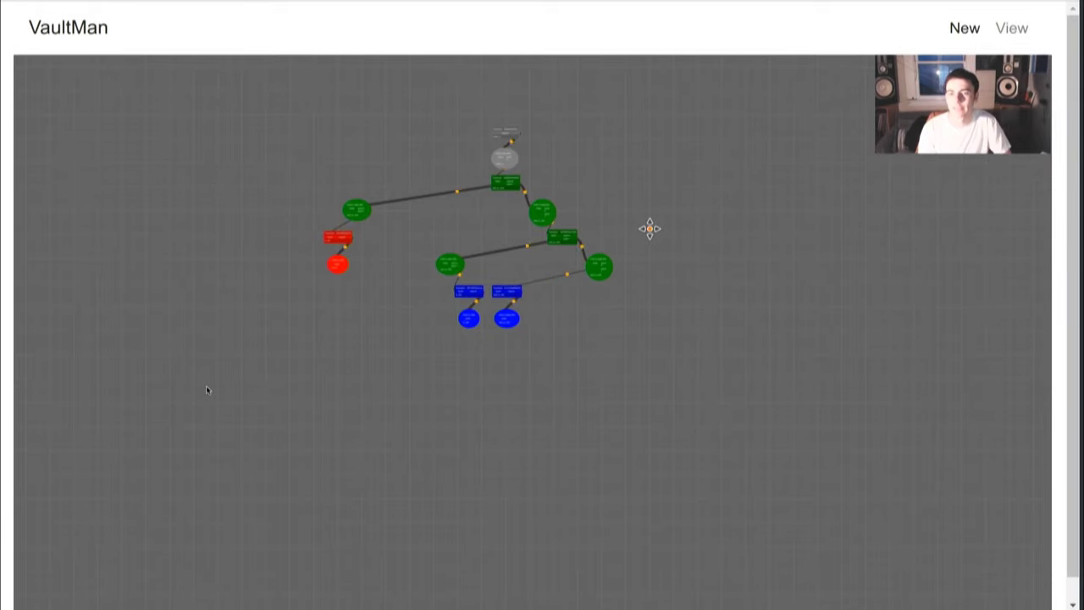
drag(650, 229, 573, 211)
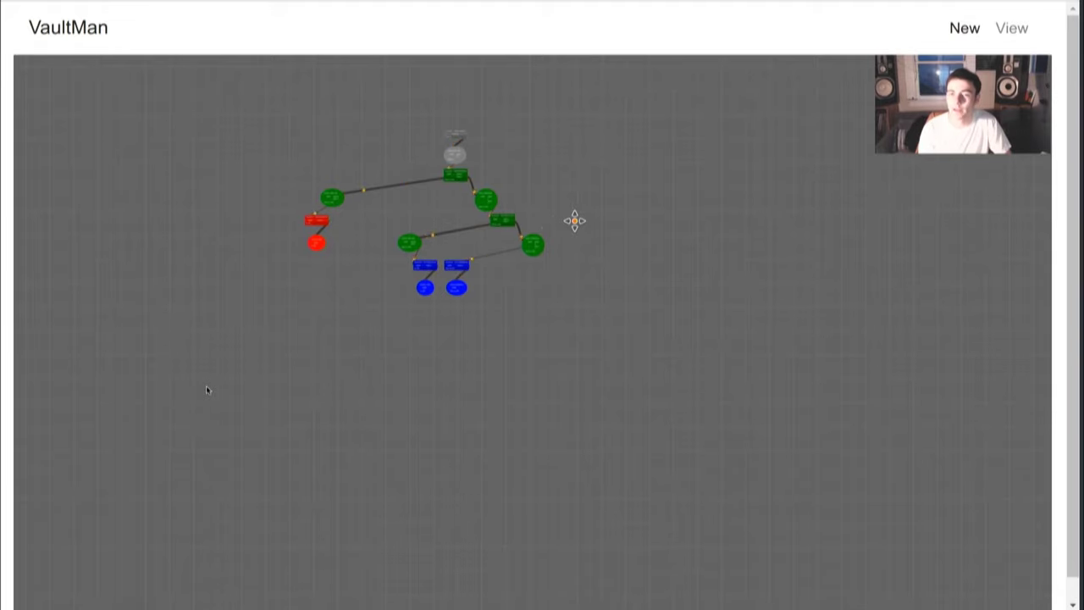
scroll(559, 228, up, 5)
Check the green transaction's input sequence of 1, close its panel, and start a new vault
click(517, 213)
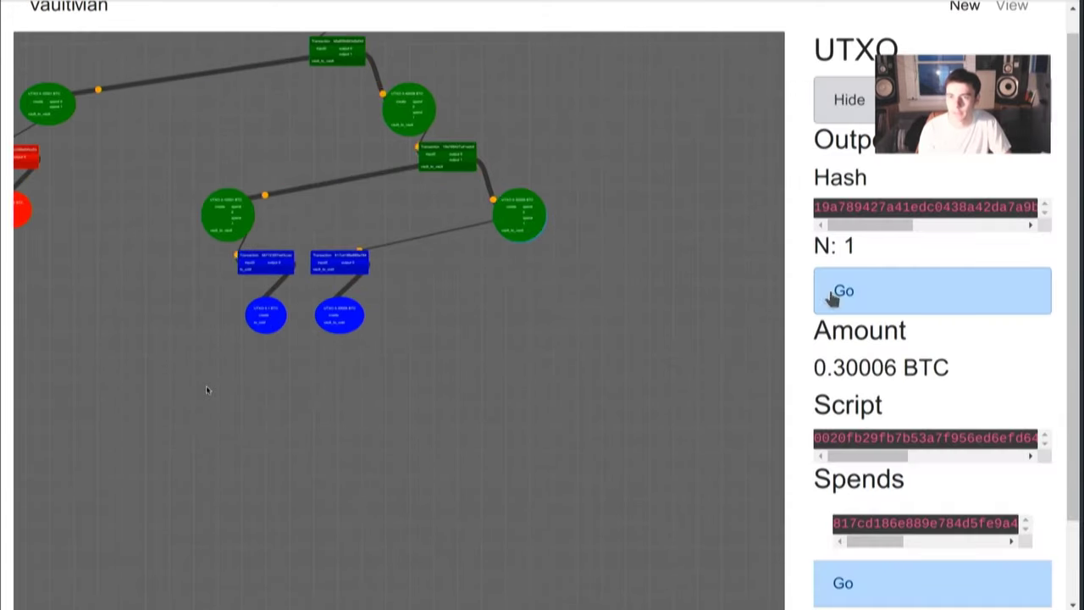
click(449, 156)
click(978, 428)
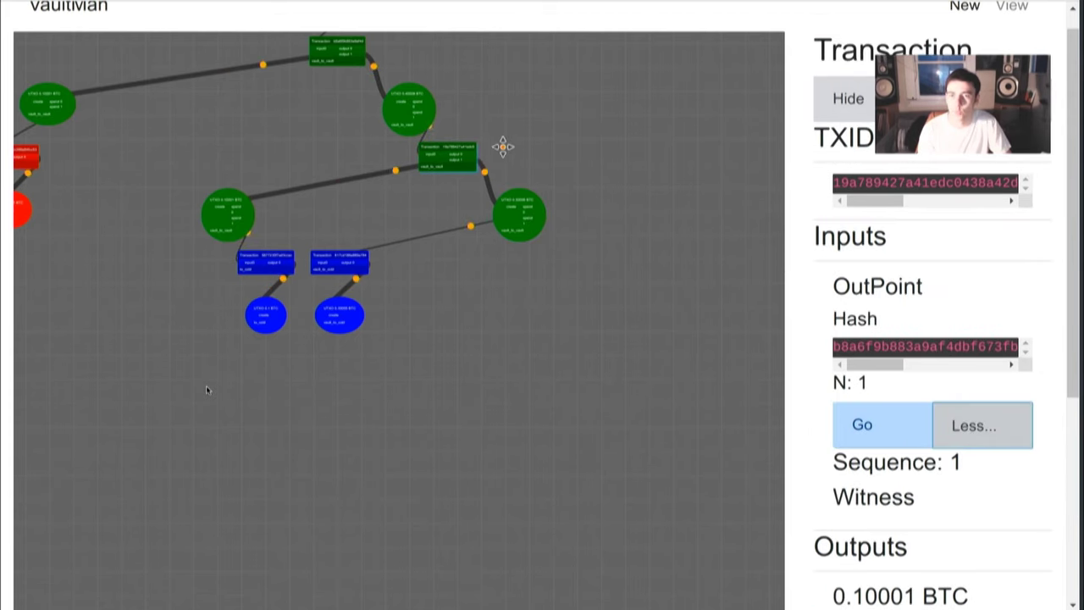
scroll(648, 182, down, 3)
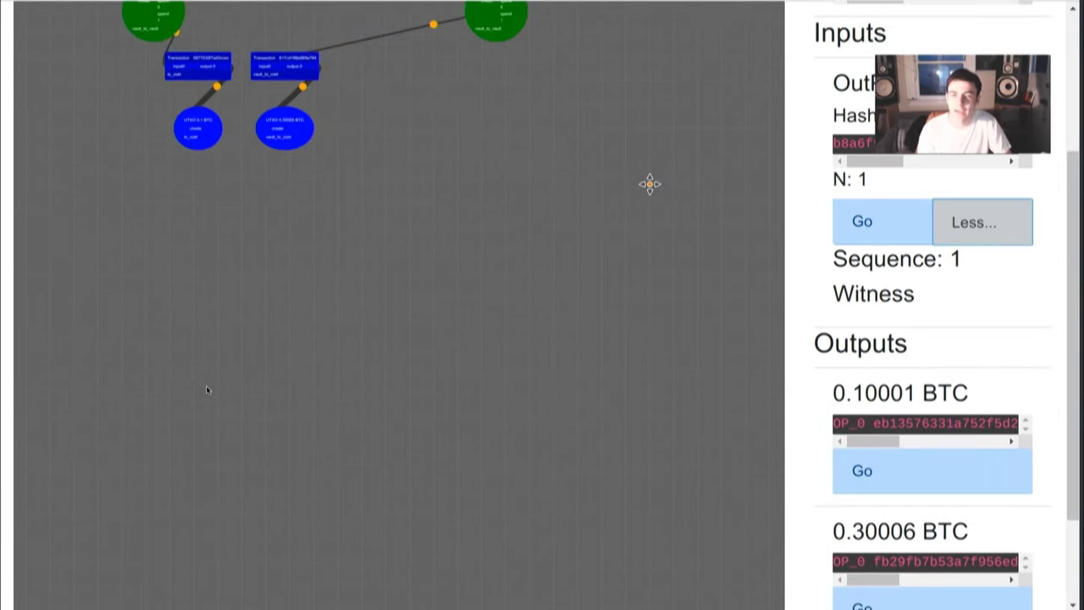
scroll(649, 181, up, 4)
click(644, 183)
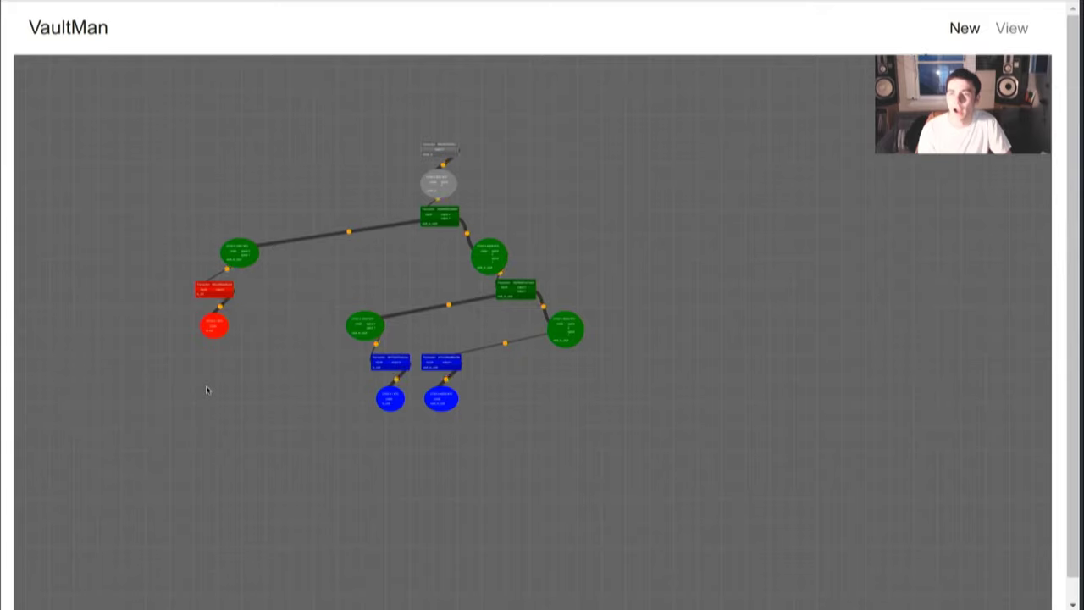
click(959, 34)
Enter amount 0.1, 10 steps, step timeout 20 and withdraw timeout 39, then submit the vault
click(566, 218)
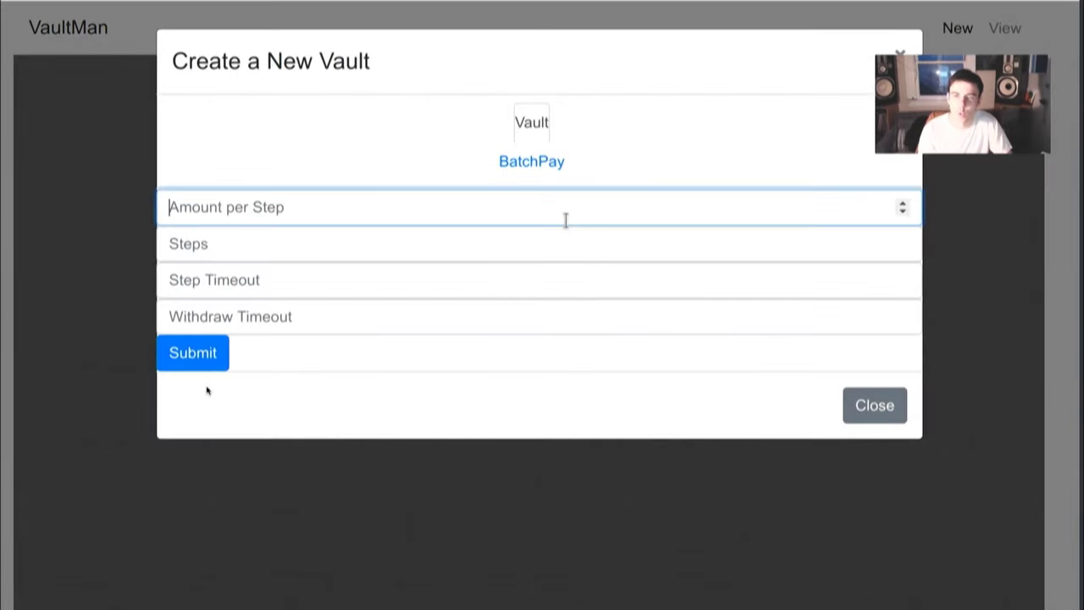
text(0.1)
key(Tab)
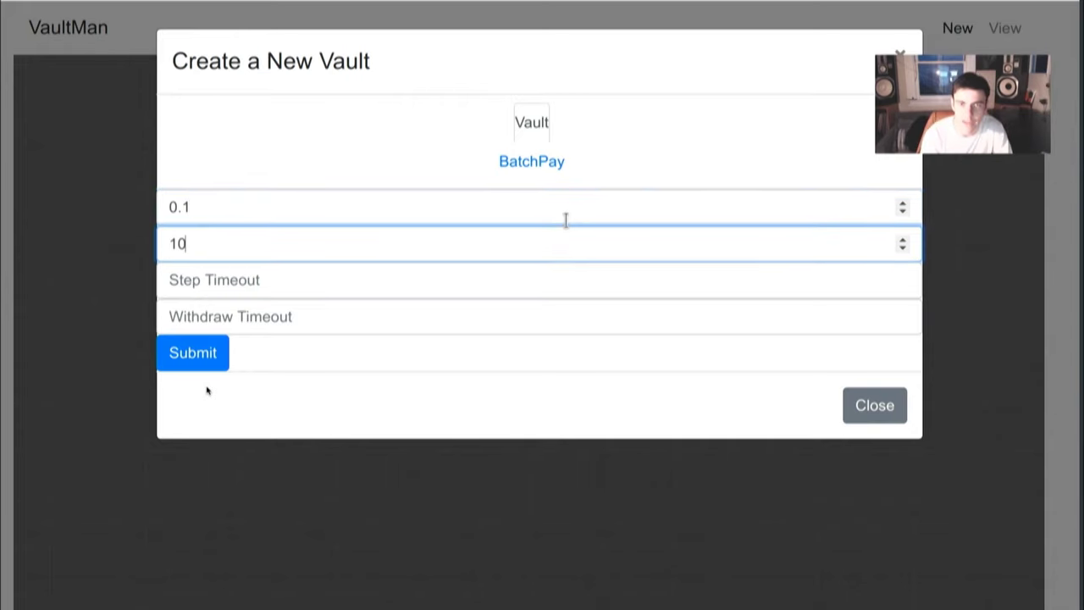
key(Tab)
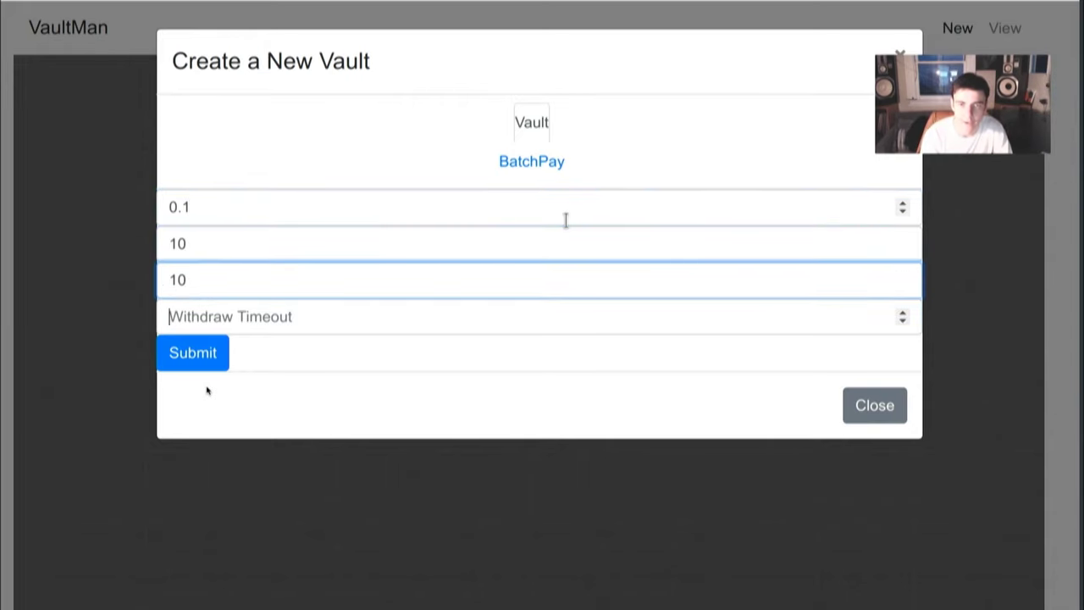
text(1)
key(BackSpace)
key(BackSpace)
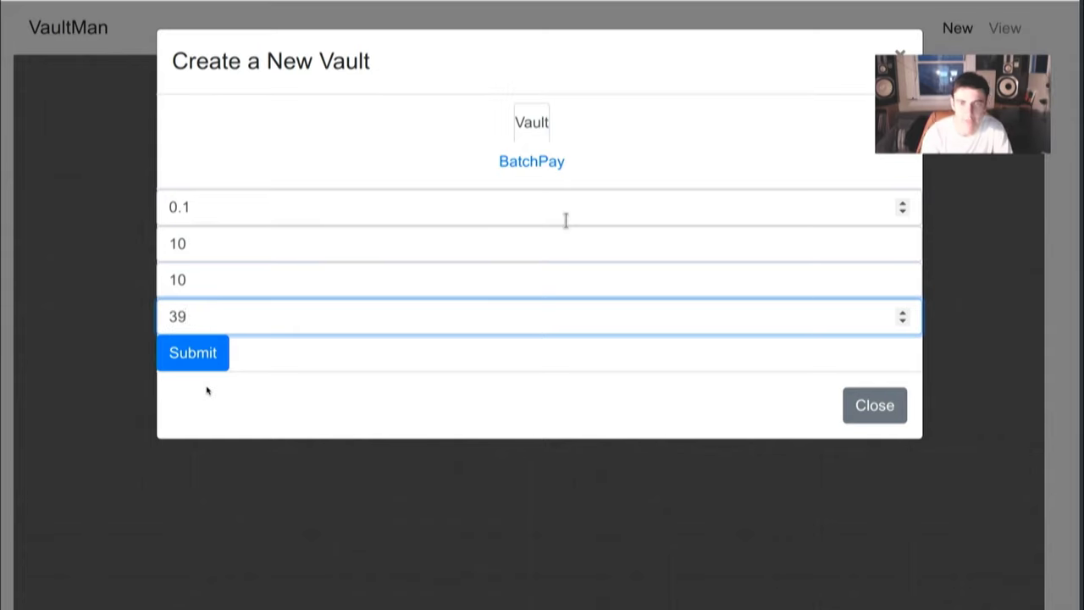
key(shift+Tab)
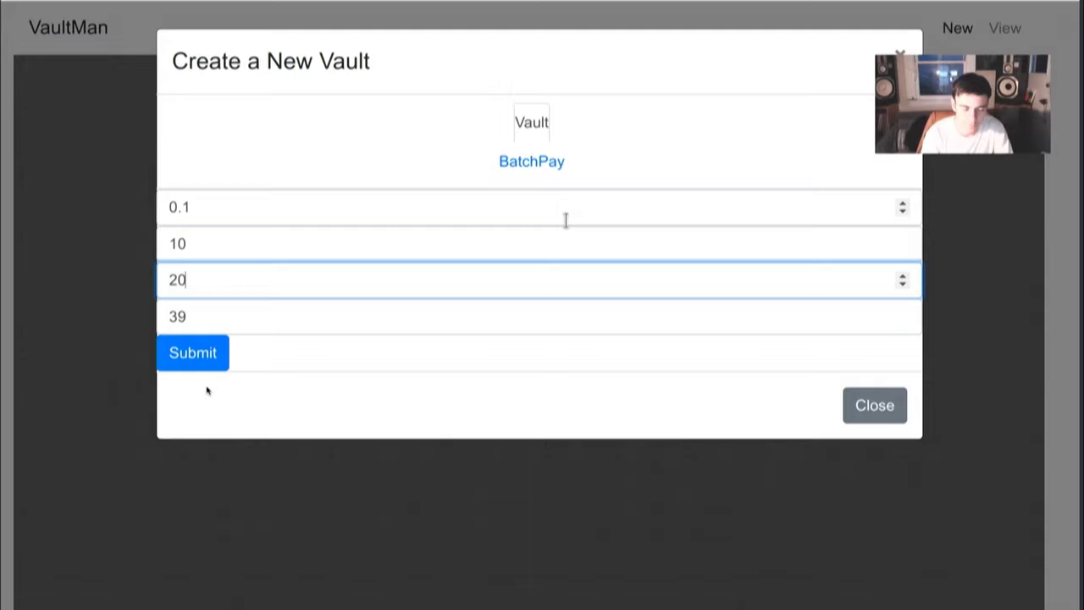
click(229, 356)
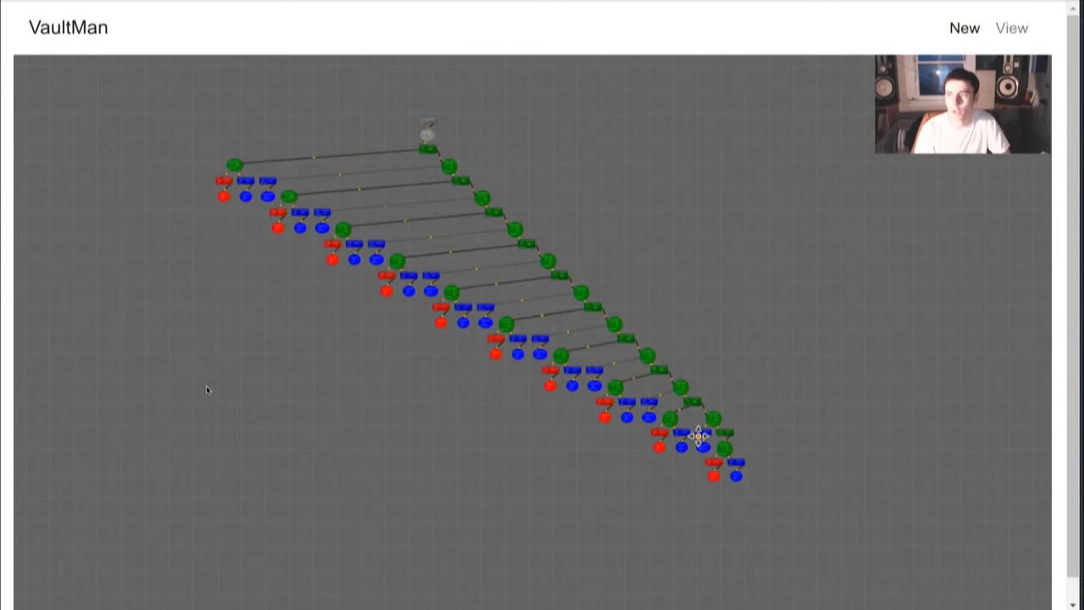
Zoom into the grown ten-step vault tree and bring up the Create a New Vault dialog
scroll(207, 389, down, 1)
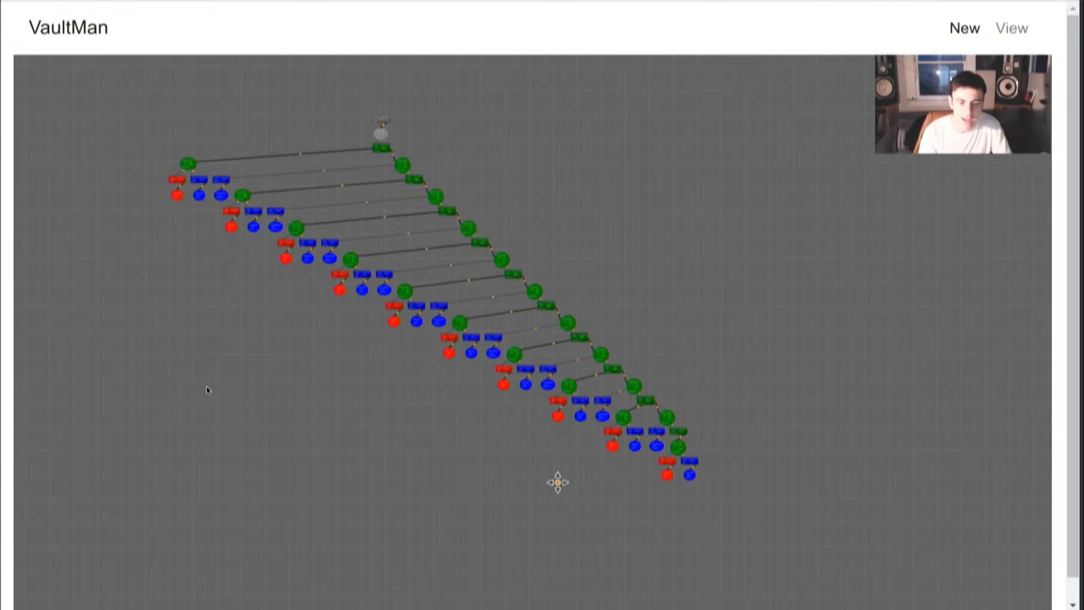
click(955, 24)
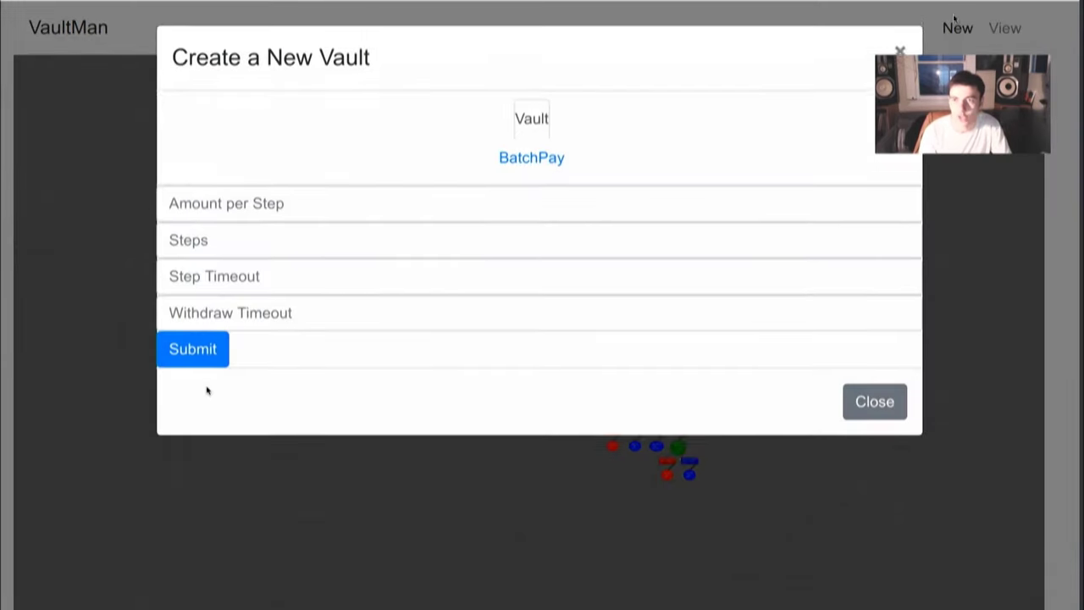
Switch the form to BatchPay, paste the address/amount list, set Radix to 0 and submit
click(551, 168)
scroll(513, 241, down, 3)
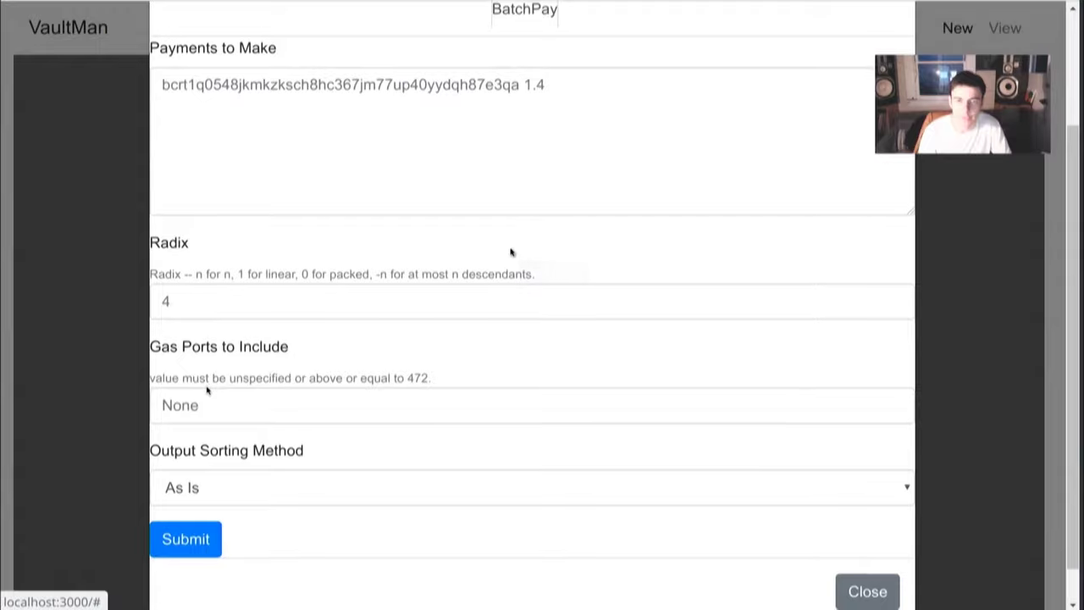
scroll(508, 242, up, 3)
scroll(508, 241, down, 1)
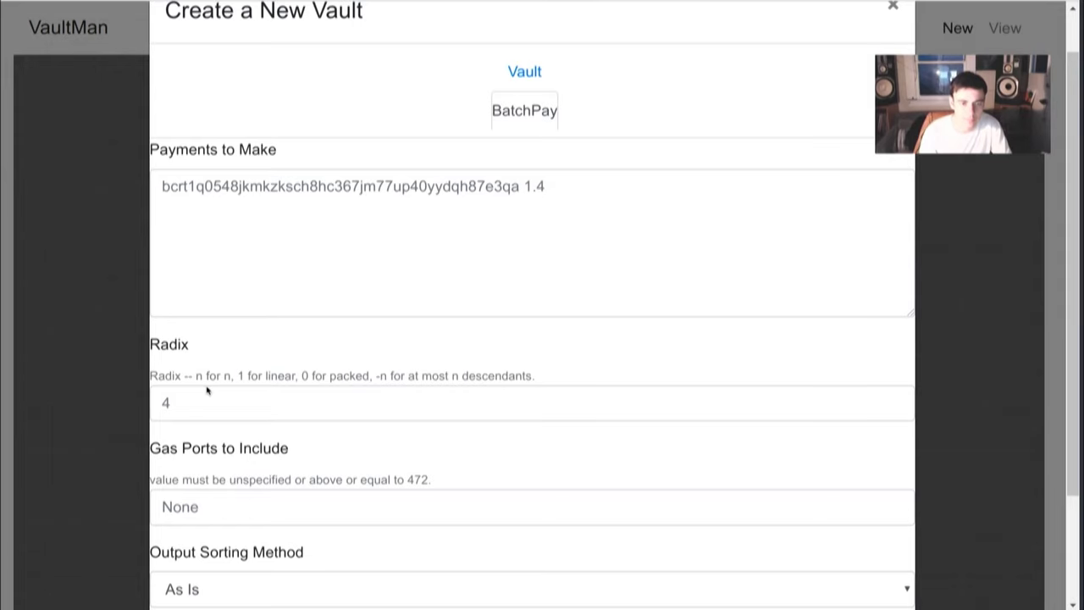
click(350, 237)
key(ctrl+v)
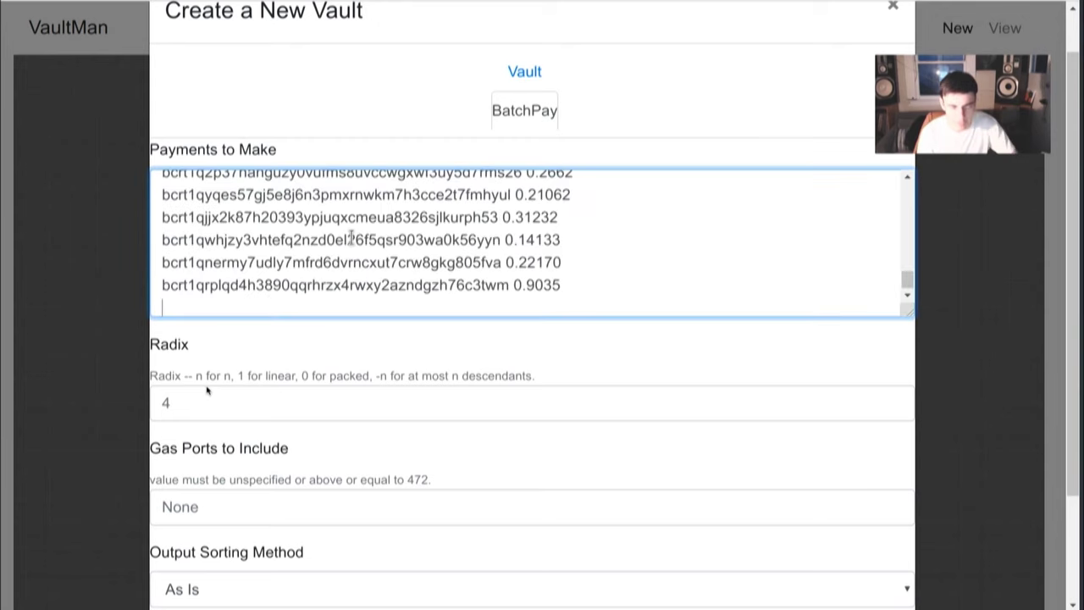
click(431, 405)
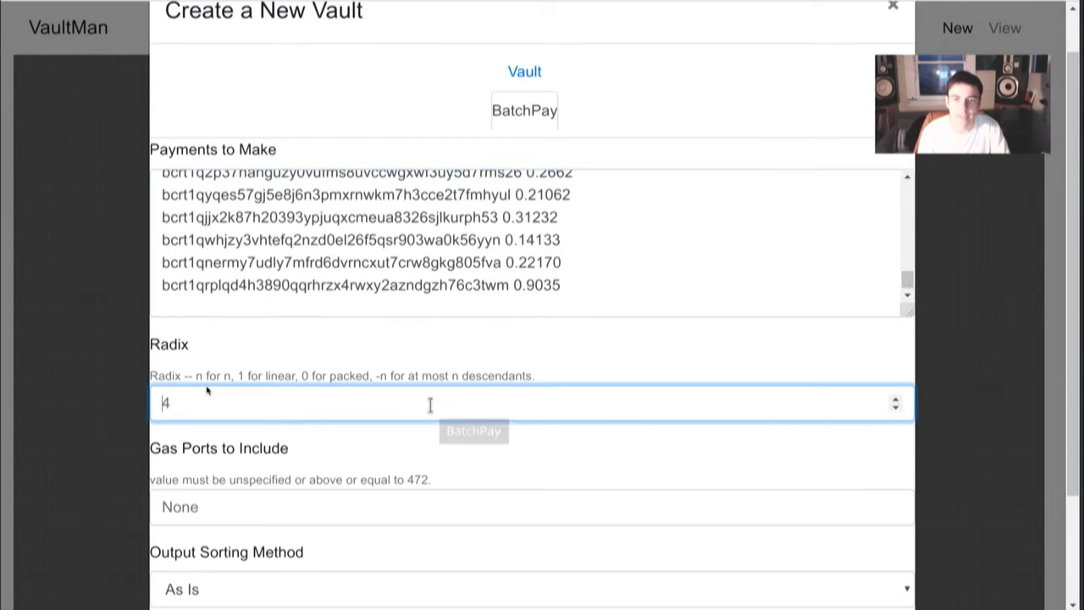
key(BackSpace)
text(0)
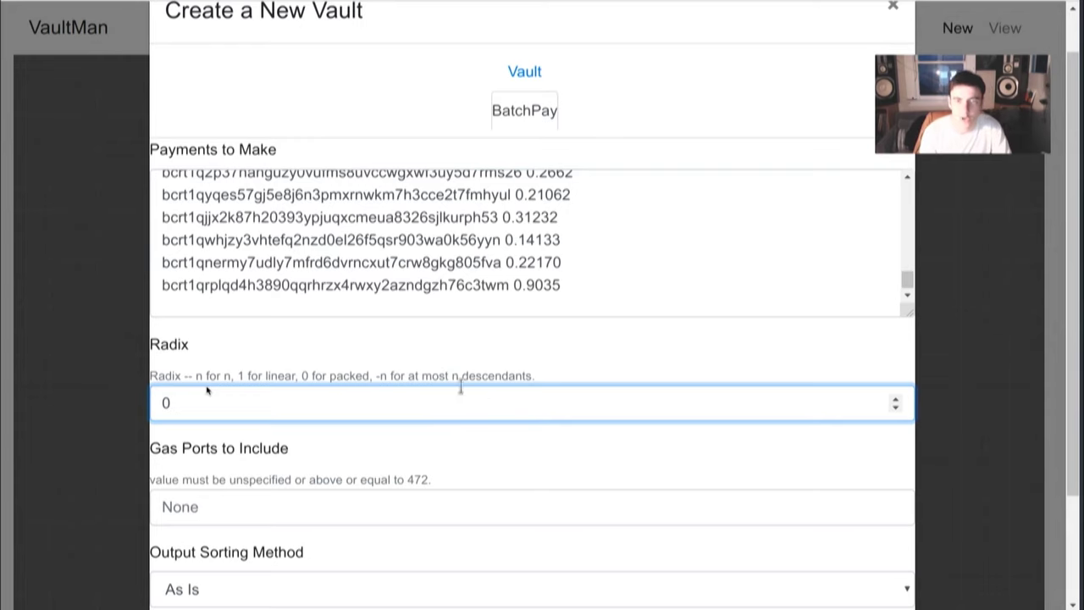
scroll(506, 365, down, 2)
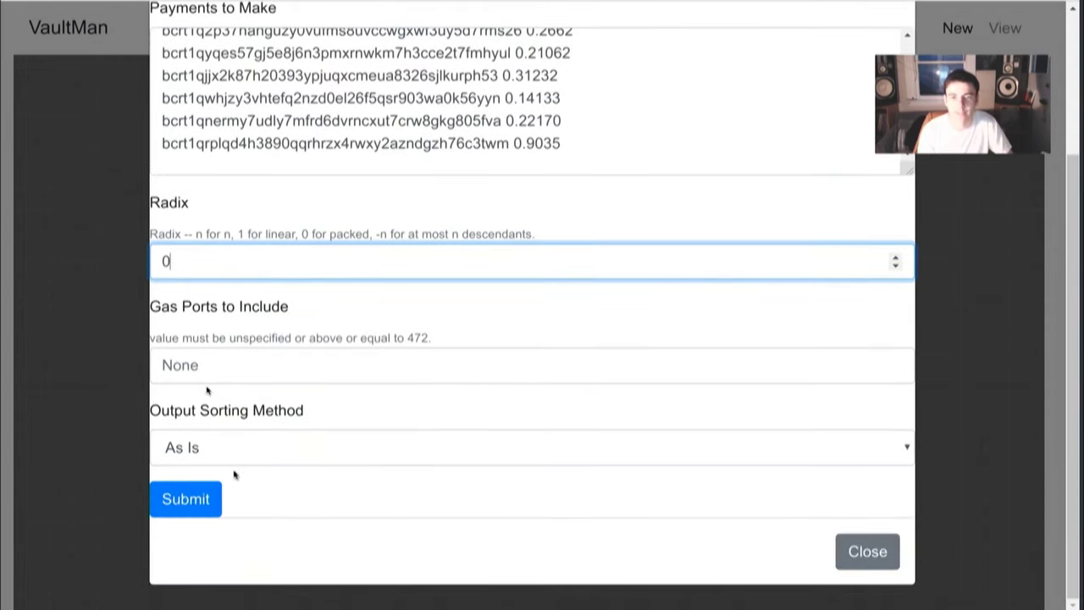
click(197, 504)
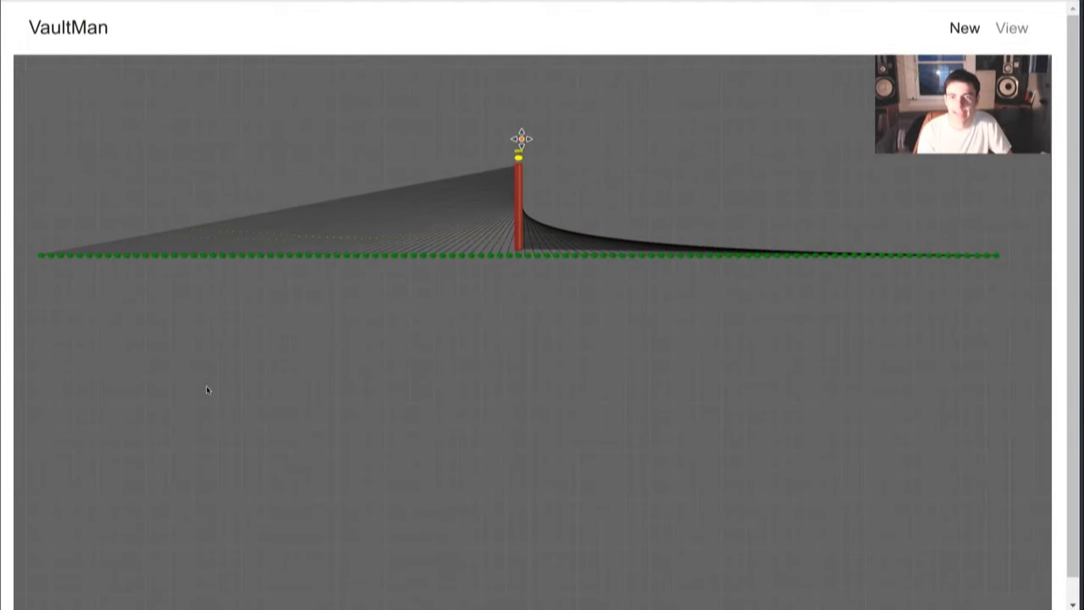
Inspect the yellow funding transaction and its 34.08343182 BTC UTXO, then zoom back out
scroll(206, 389, down, 5)
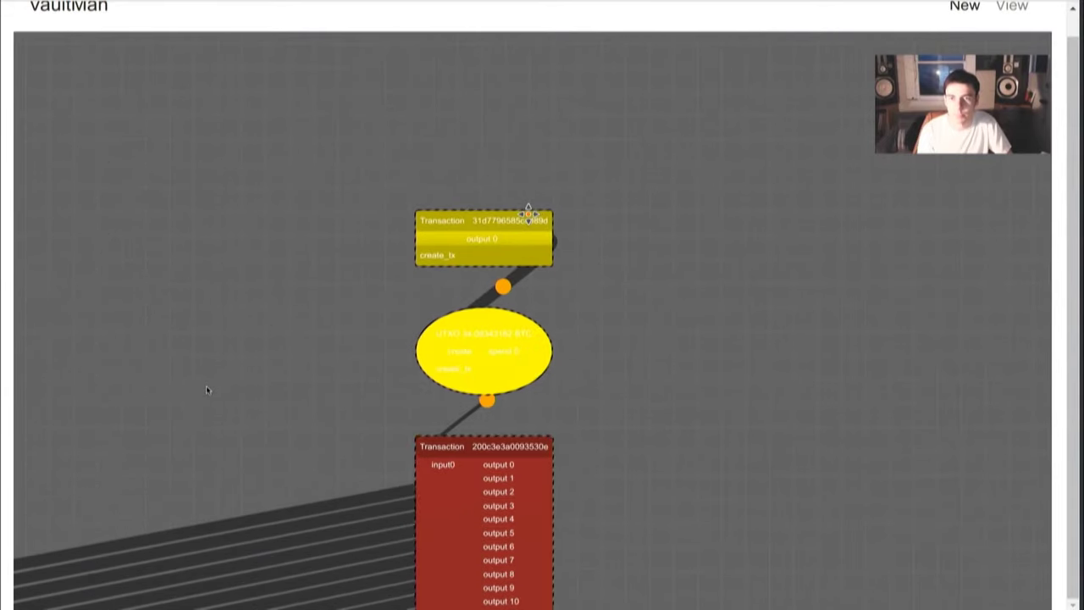
click(483, 254)
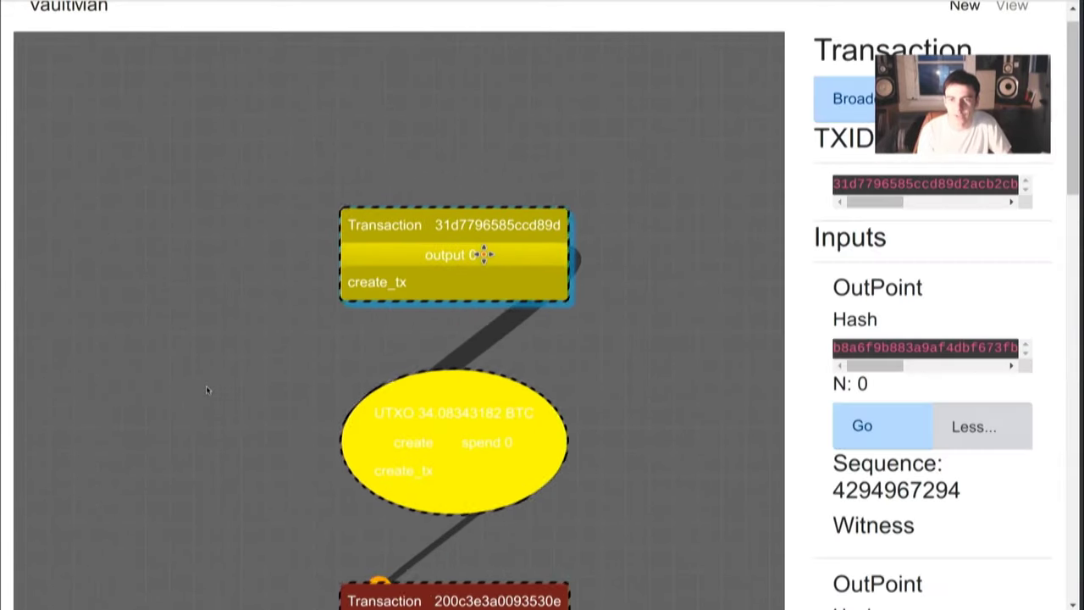
click(860, 100)
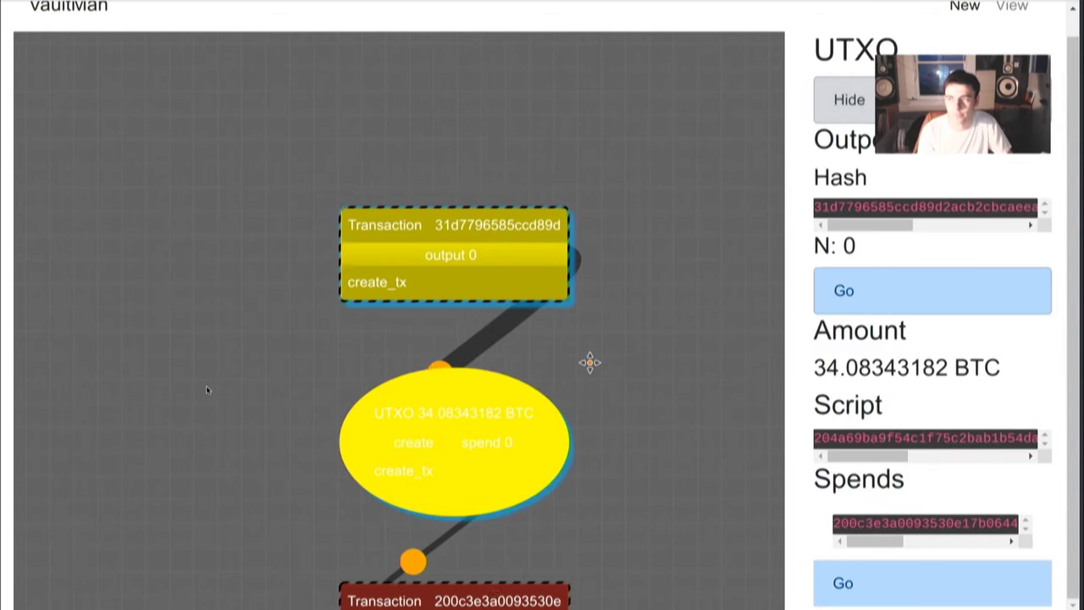
click(546, 319)
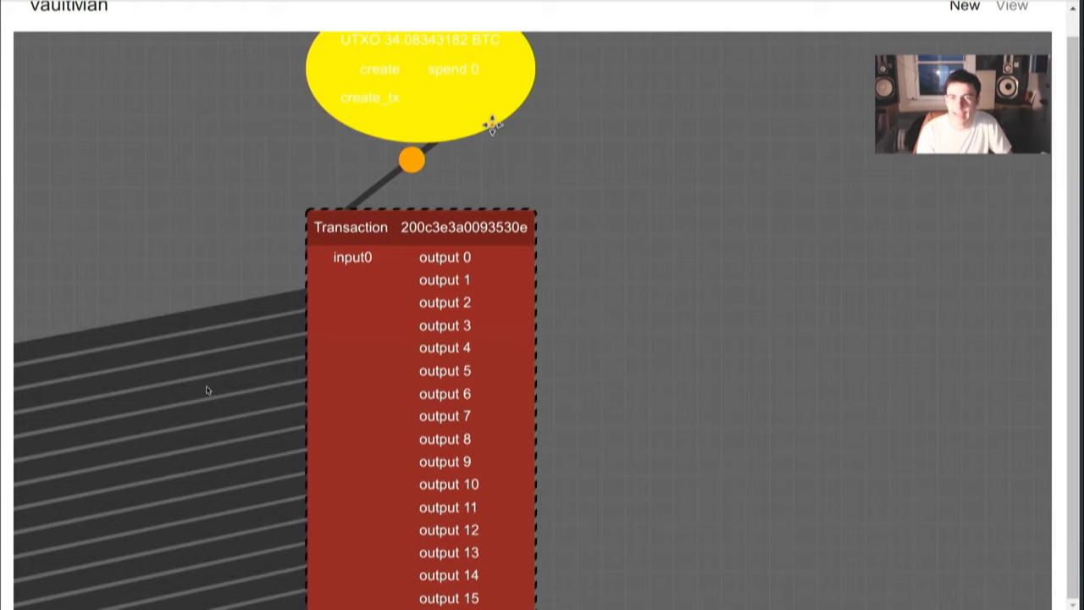
scroll(625, 291, up, 1)
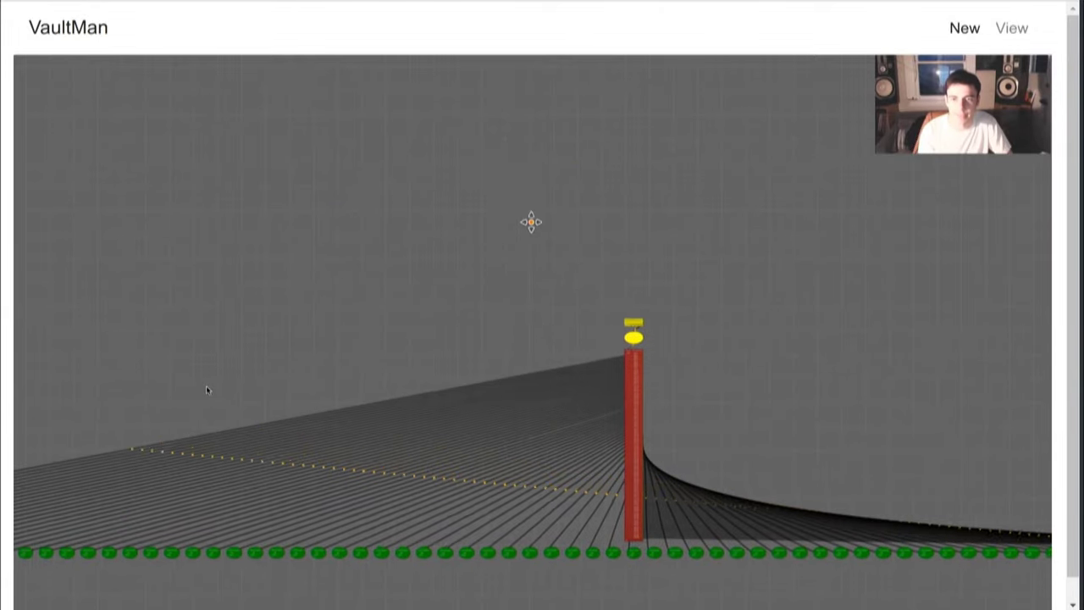
Orbit and zoom to the transaction pole and show the batch transaction's details
drag(617, 186, 252, 172)
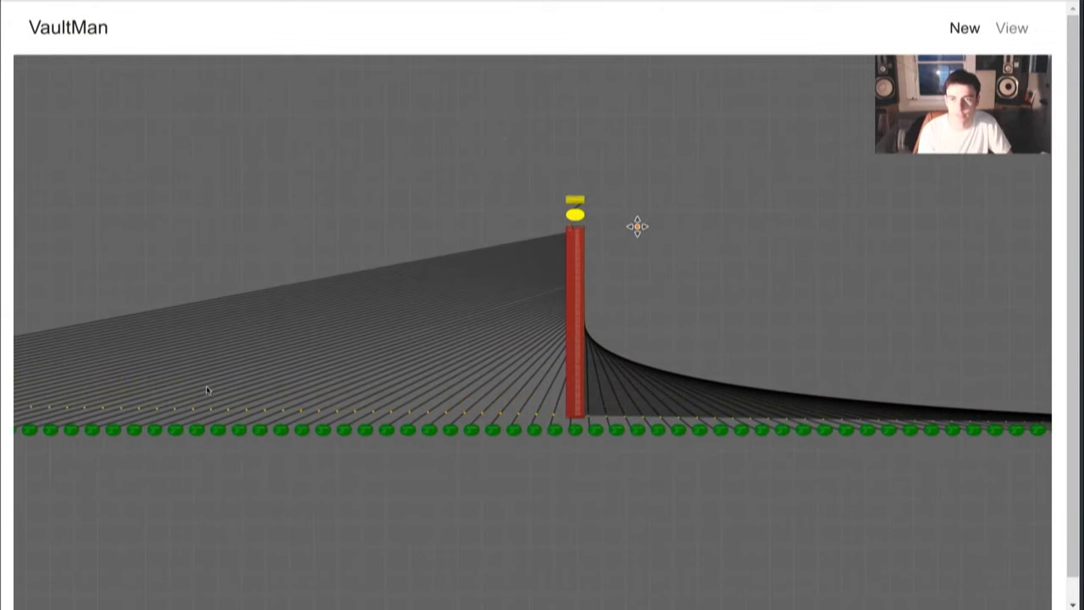
scroll(638, 226, down, 5)
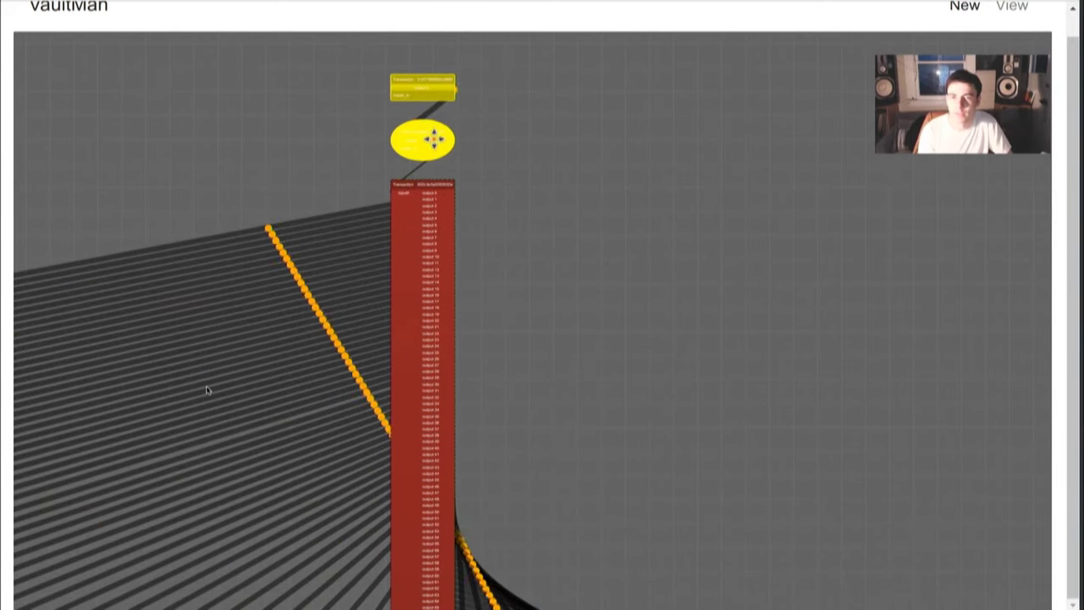
click(415, 253)
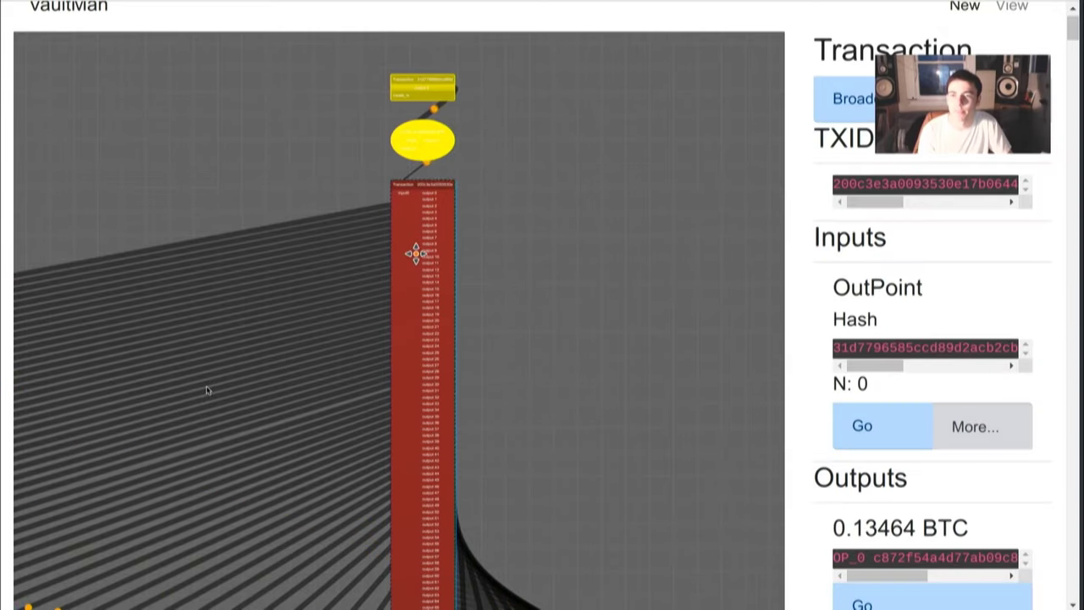
scroll(607, 333, down, 3)
scroll(608, 335, up, 4)
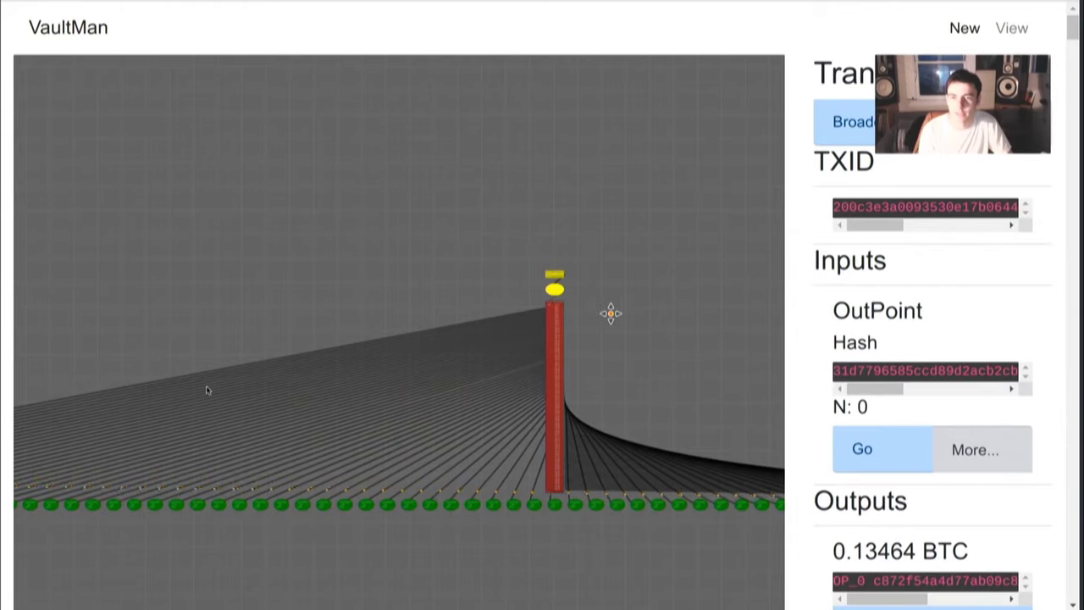
click(610, 313)
click(462, 278)
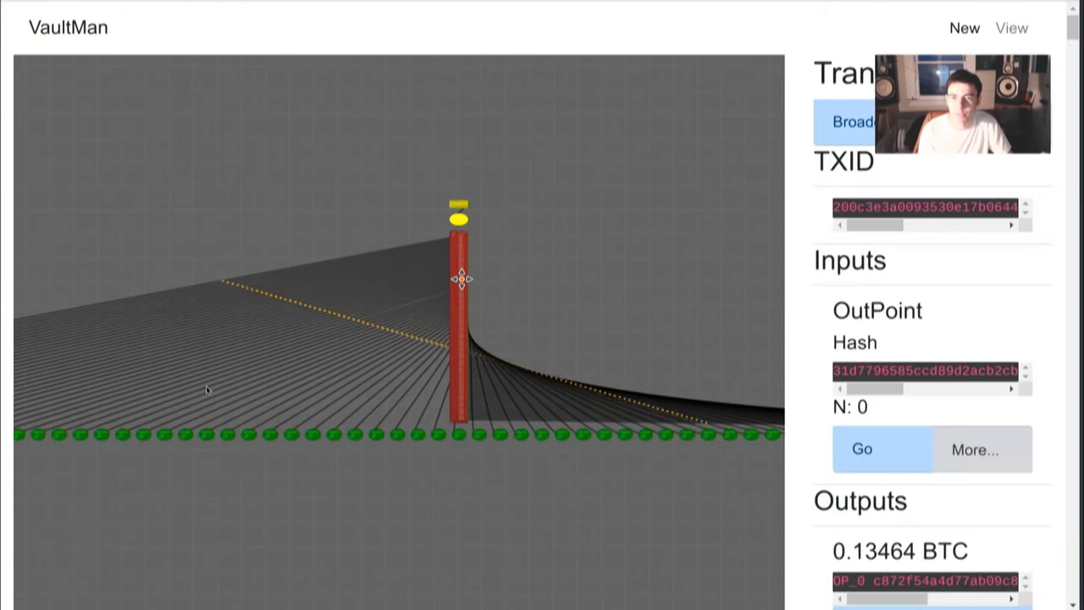
Broadcast the batch transaction and inspect output 100 and the 0.2962 and 0.19048 BTC outputs
click(864, 124)
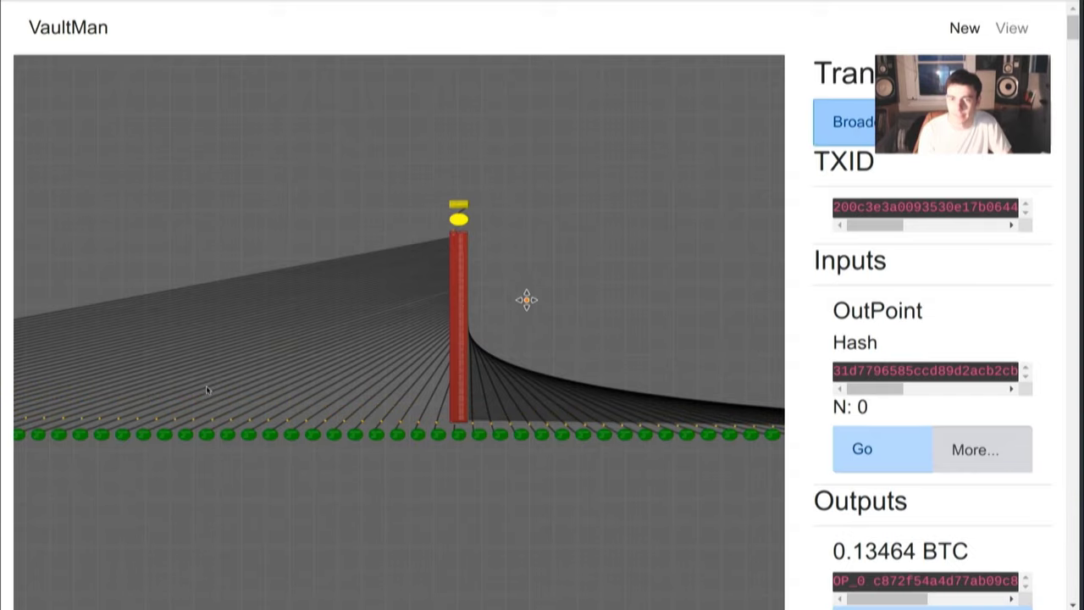
scroll(472, 290, down, 4)
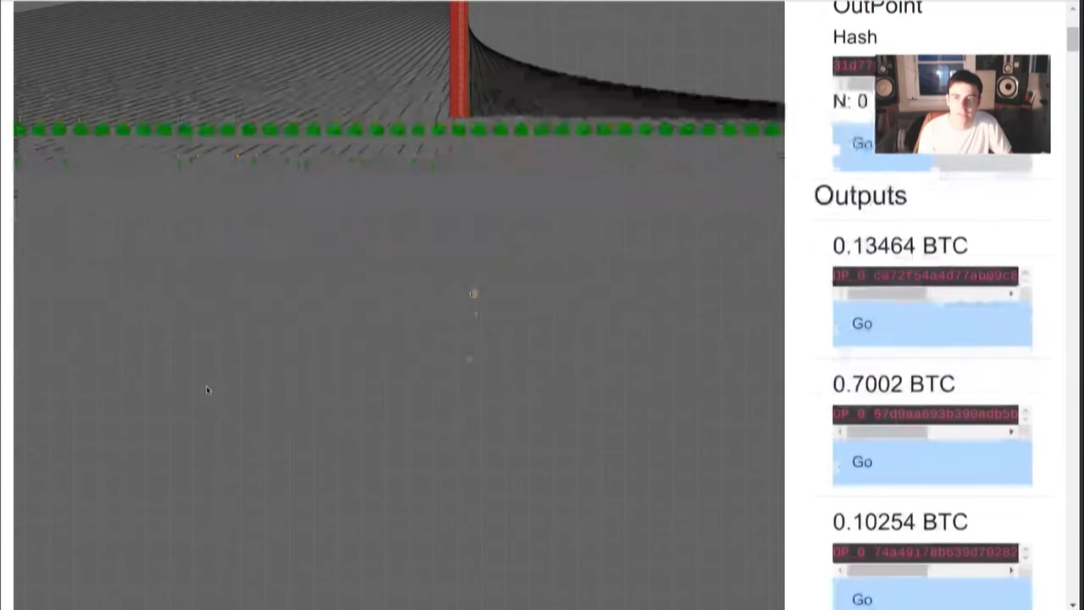
scroll(472, 169, up, 2)
click(464, 208)
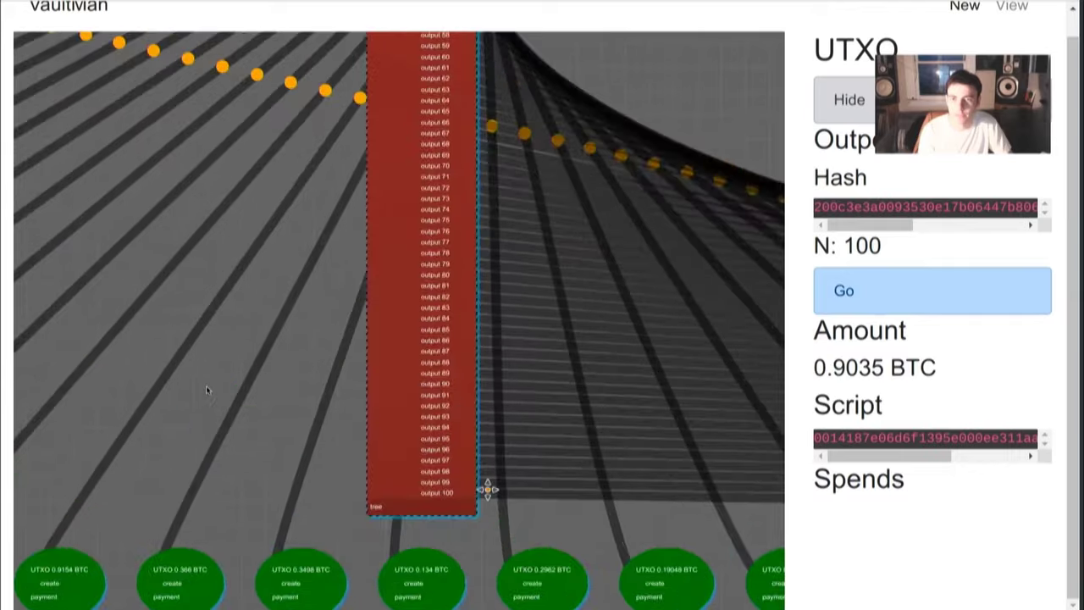
click(500, 509)
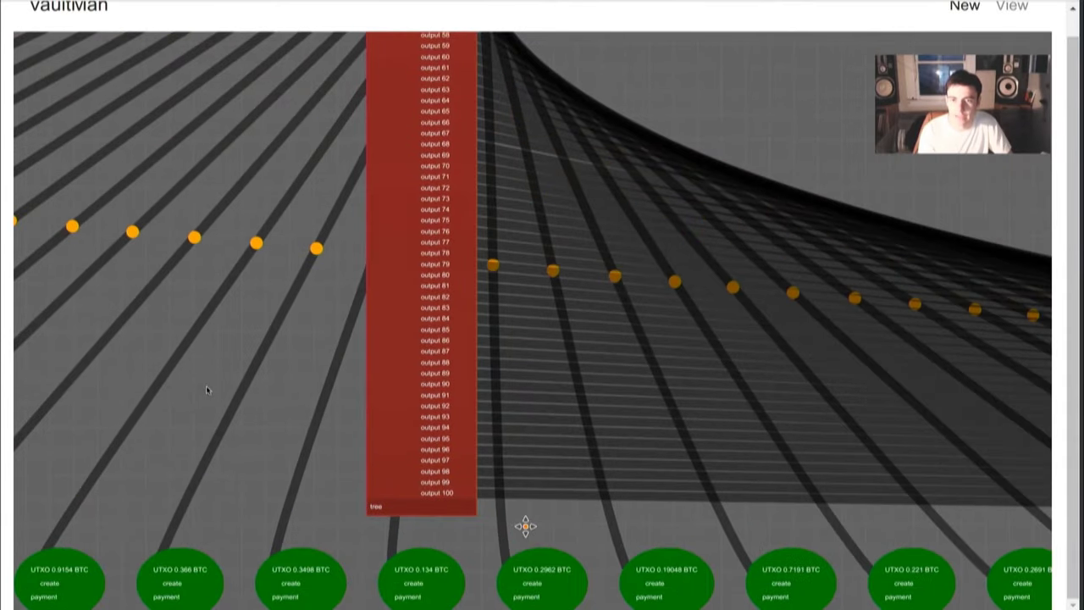
click(574, 569)
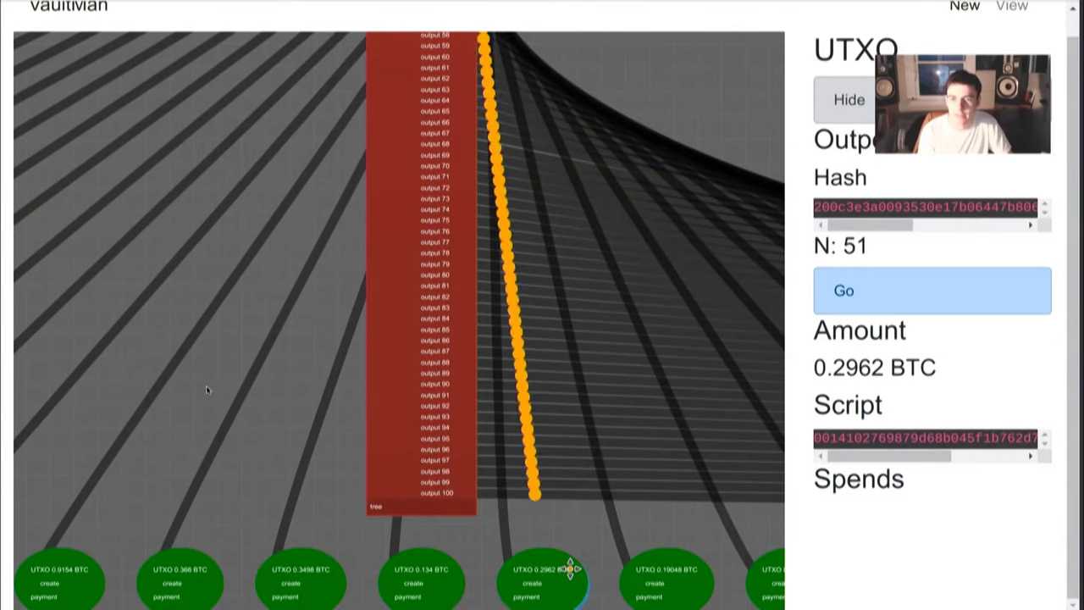
click(668, 573)
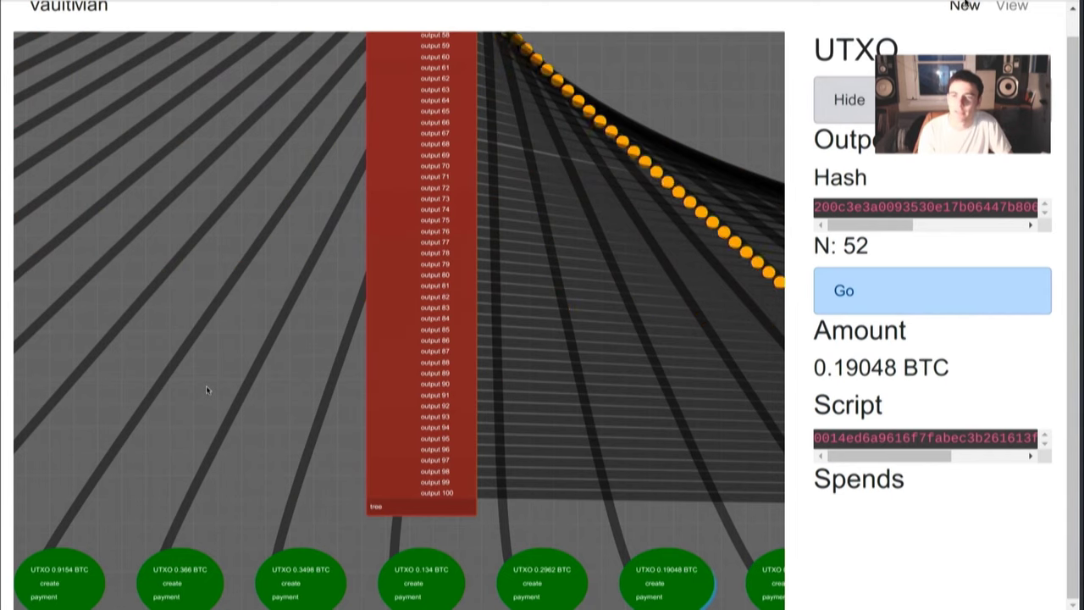
Start a new BatchPay, paste the payment list, set Radix to 9 and submit
click(964, 6)
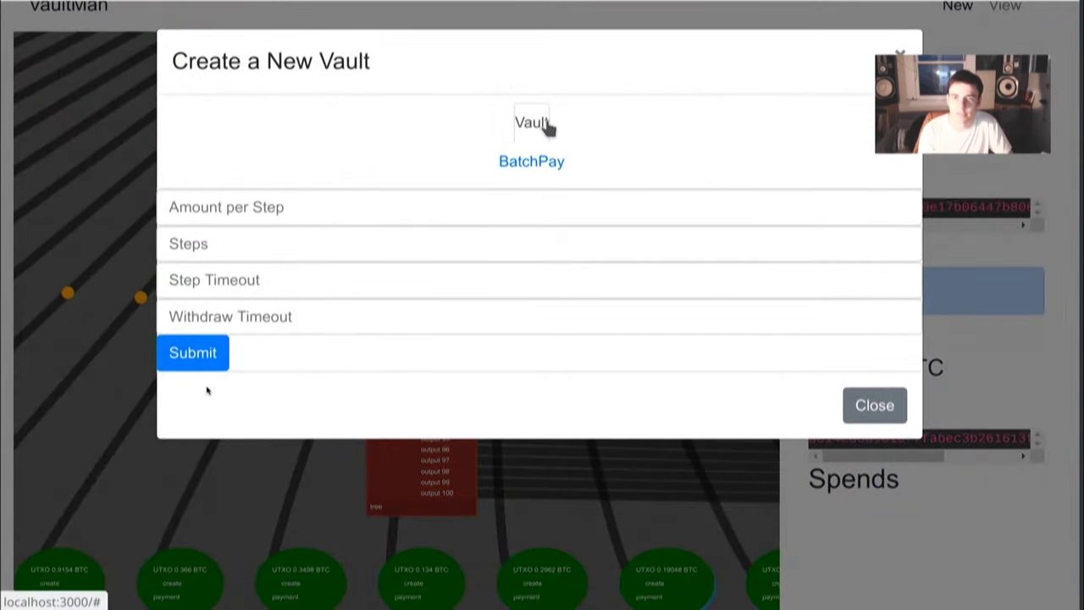
click(546, 160)
click(472, 249)
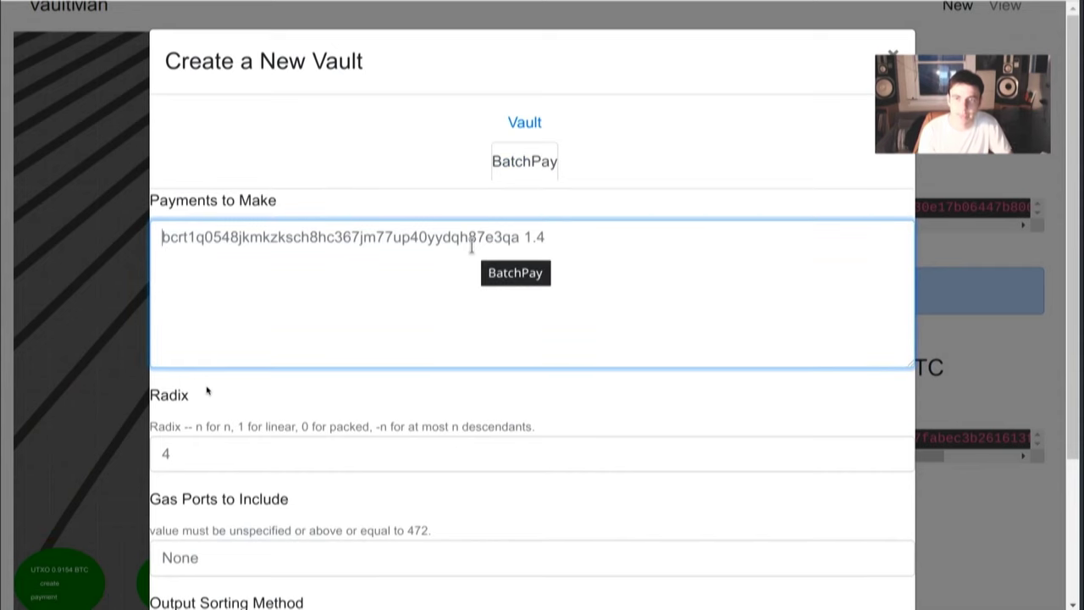
key(ctrl+v)
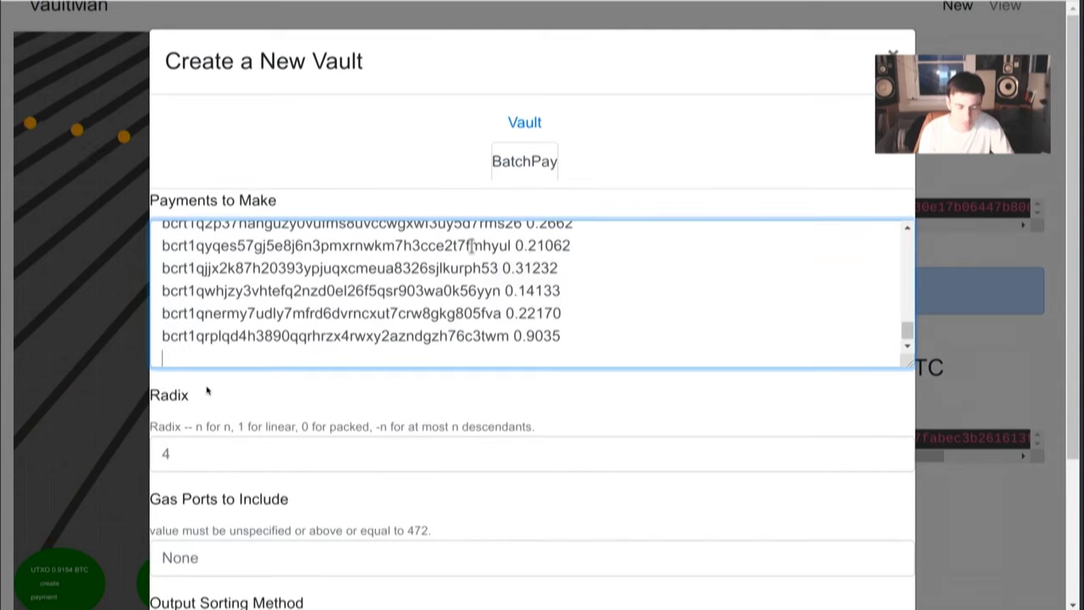
click(382, 438)
key(BackSpace)
text(10)
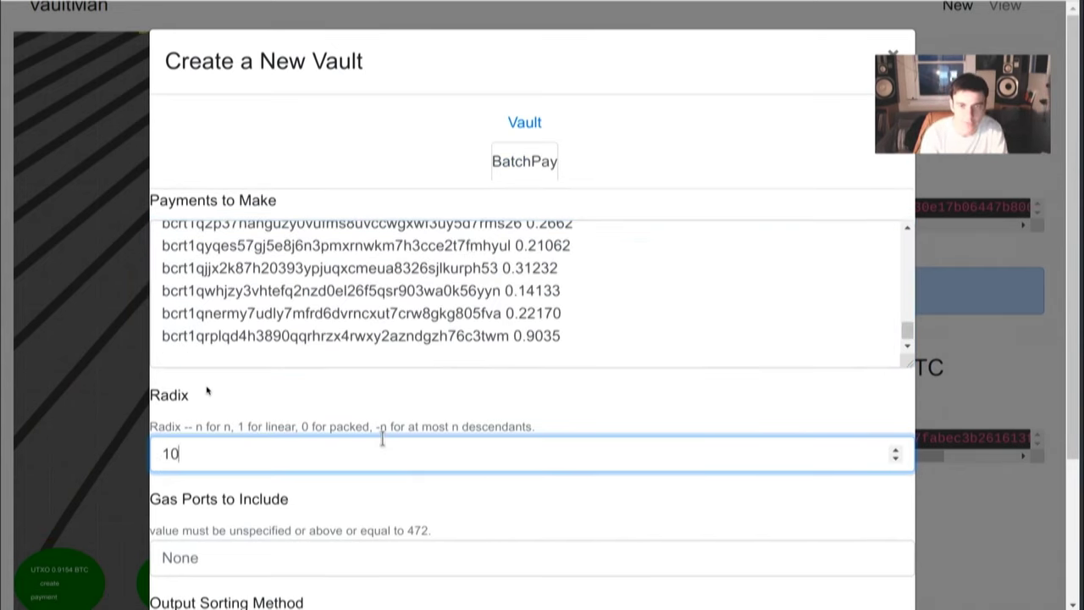
scroll(382, 438, down, 3)
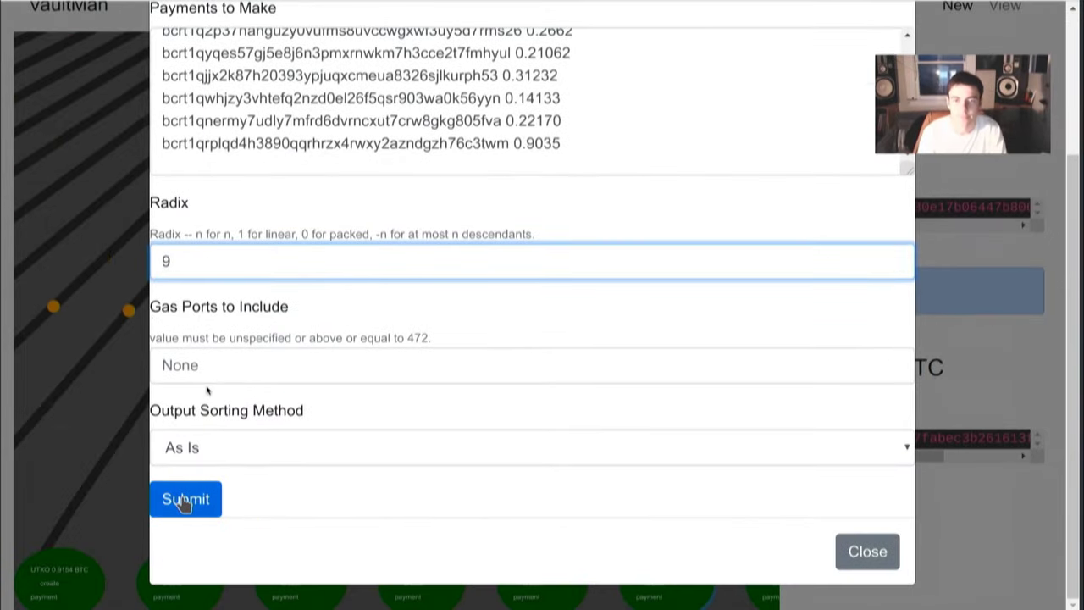
click(182, 504)
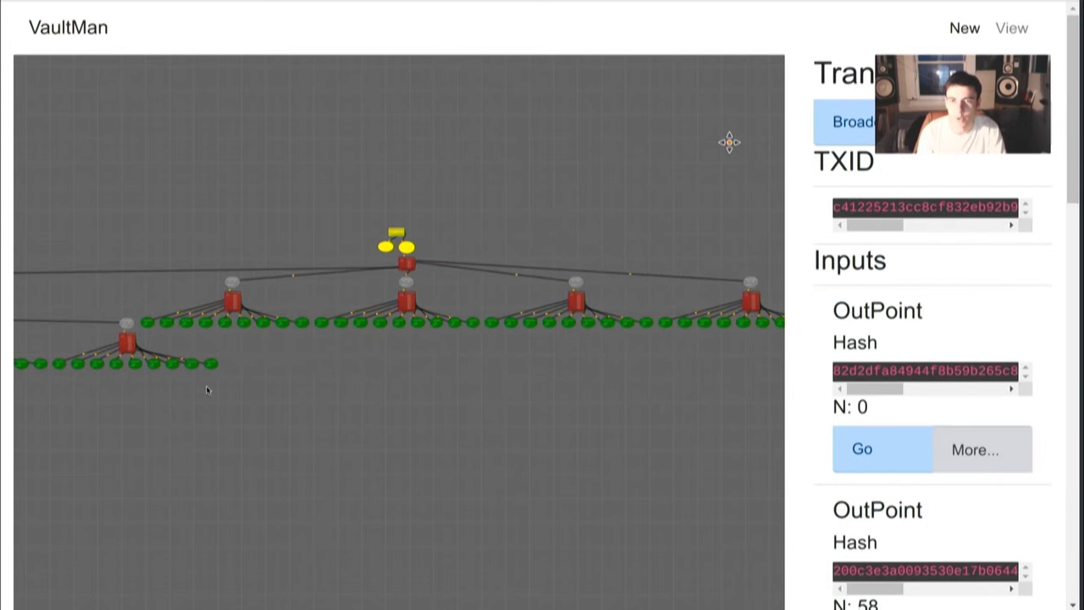
Broadcast the new batch transaction and inspect its 0.25005 BTC output
click(870, 138)
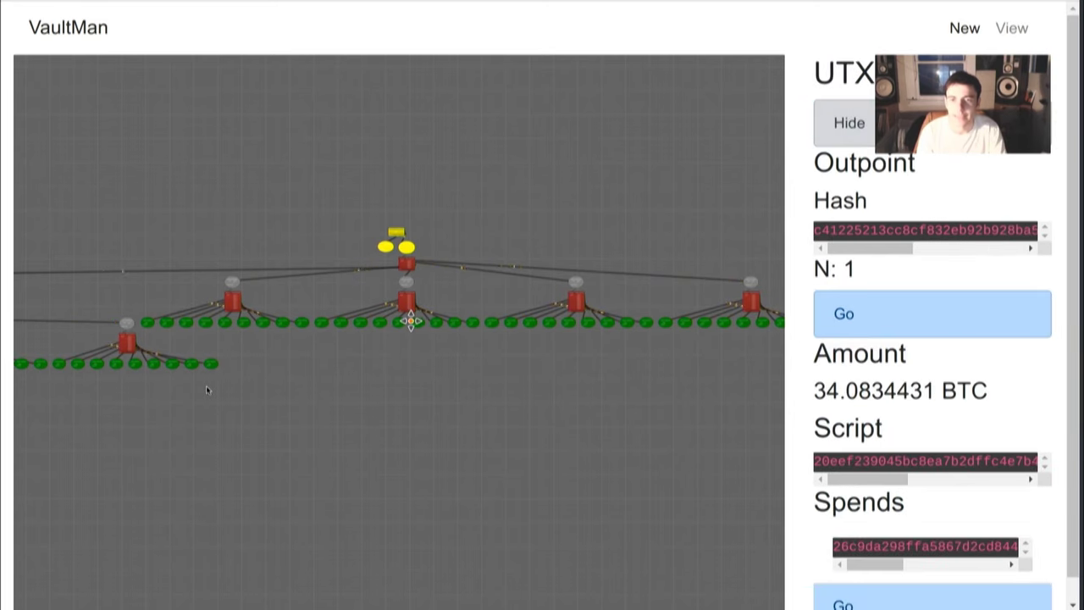
click(410, 320)
scroll(448, 339, down, 2)
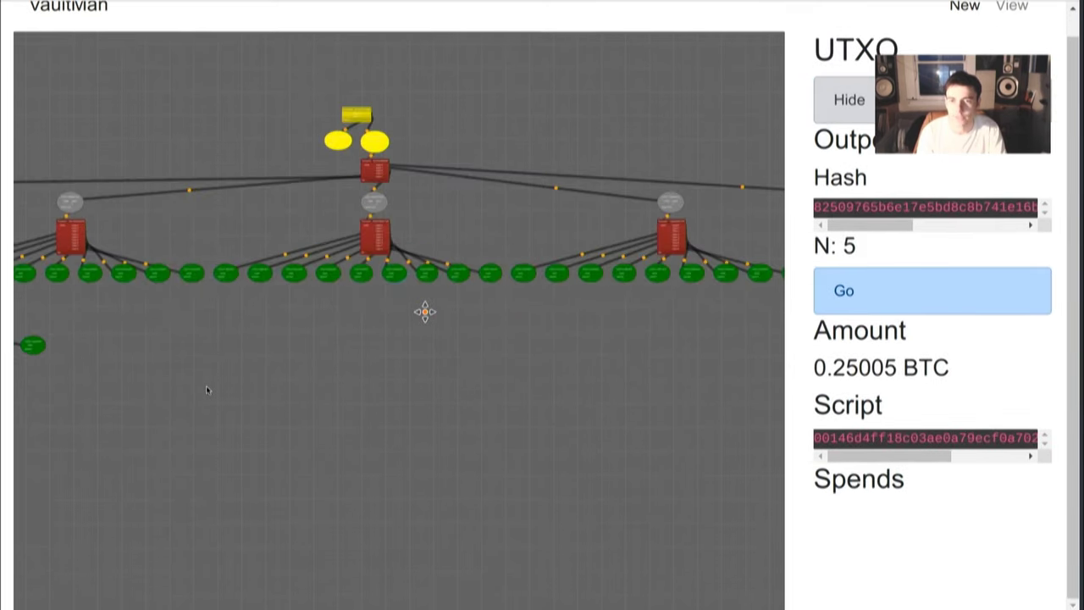
scroll(387, 297, up, 1)
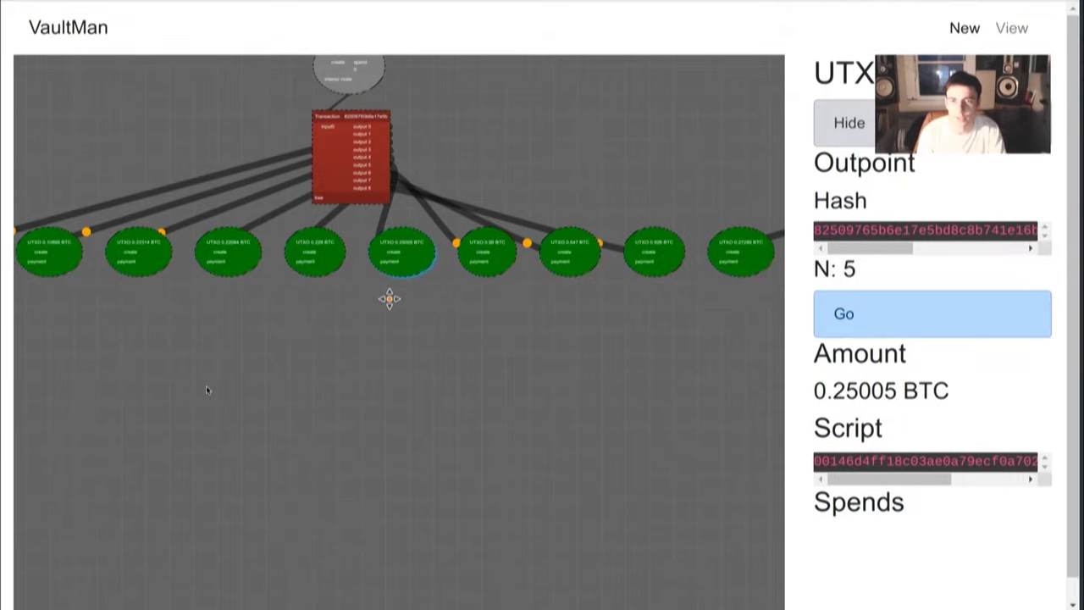
scroll(390, 298, up, 5)
Inspect the batch payment transaction and its 23.94409724 and 0.926 BTC outputs, then hide the details
click(355, 133)
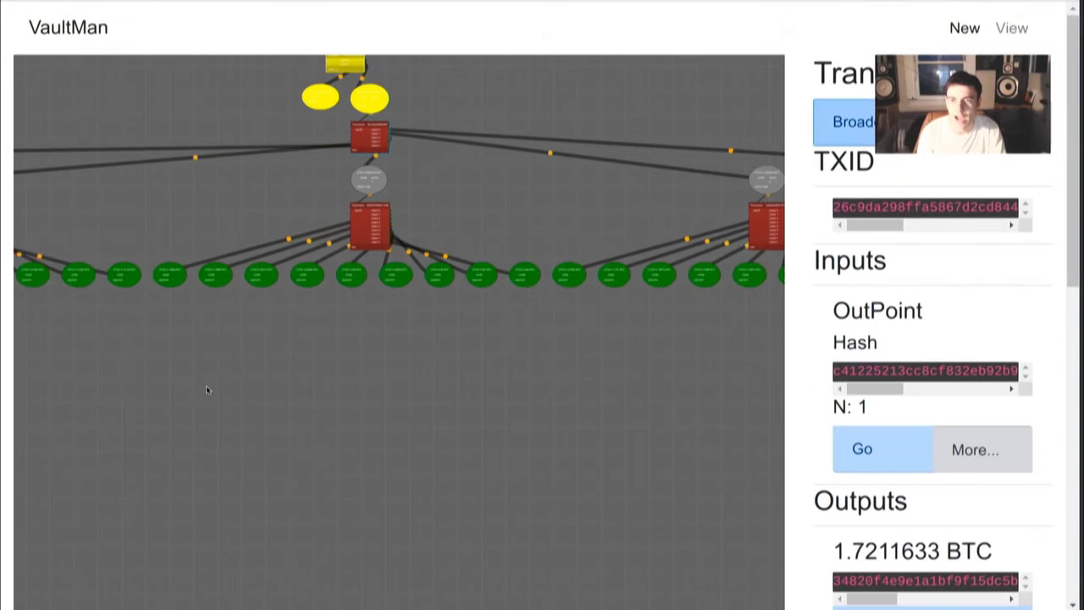
click(544, 144)
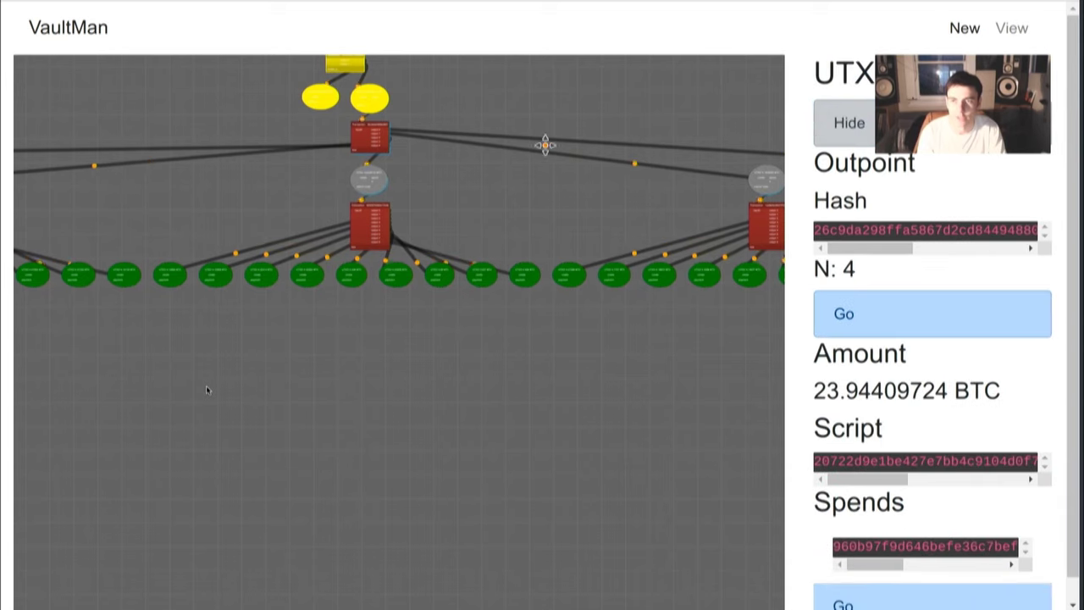
click(384, 216)
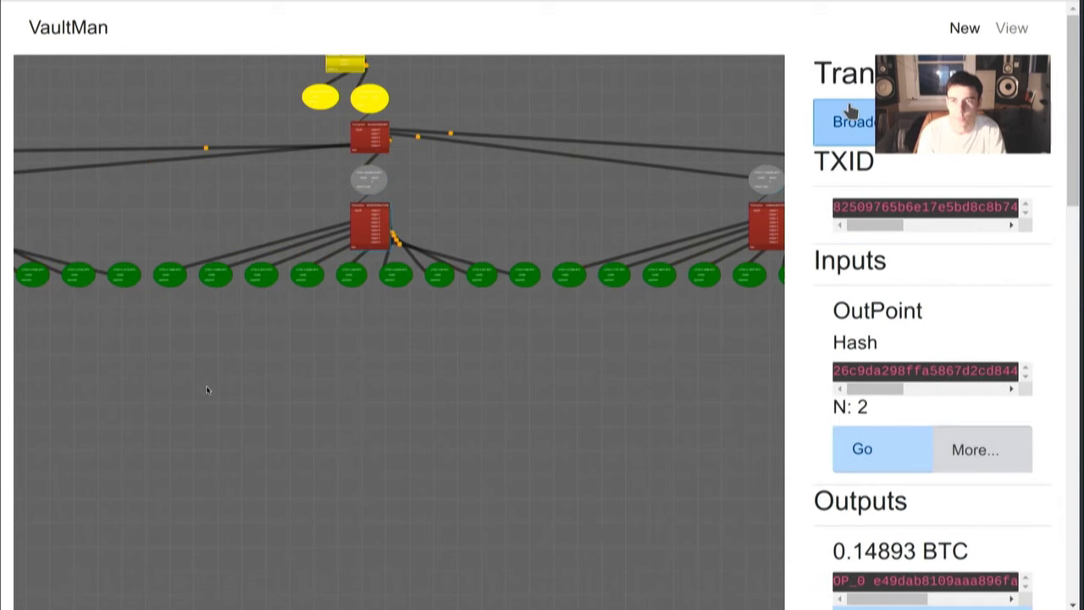
click(486, 233)
scroll(403, 317, down, 1)
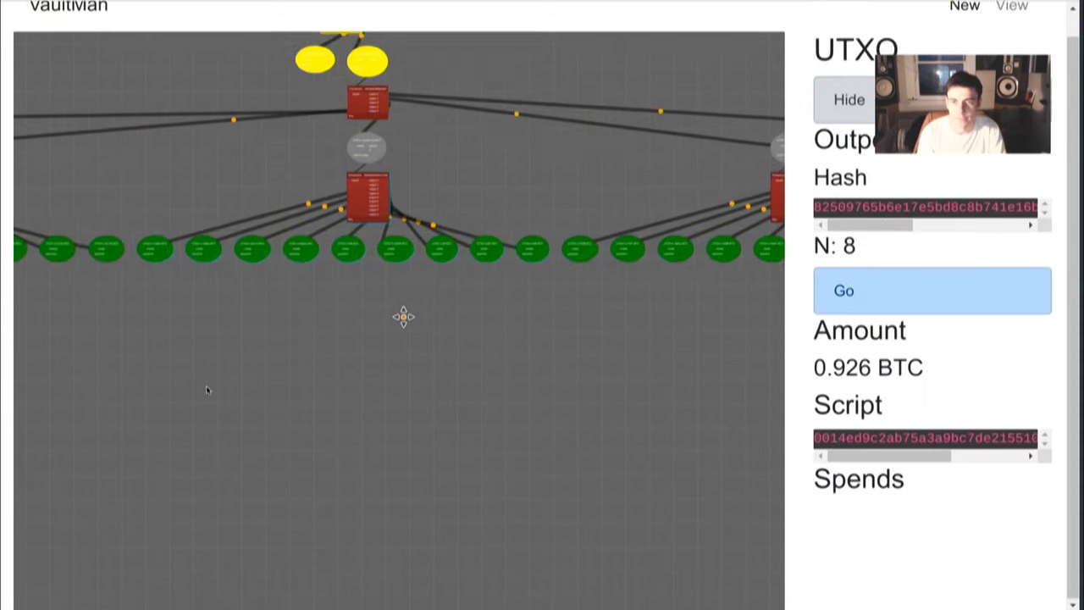
scroll(403, 317, down, 5)
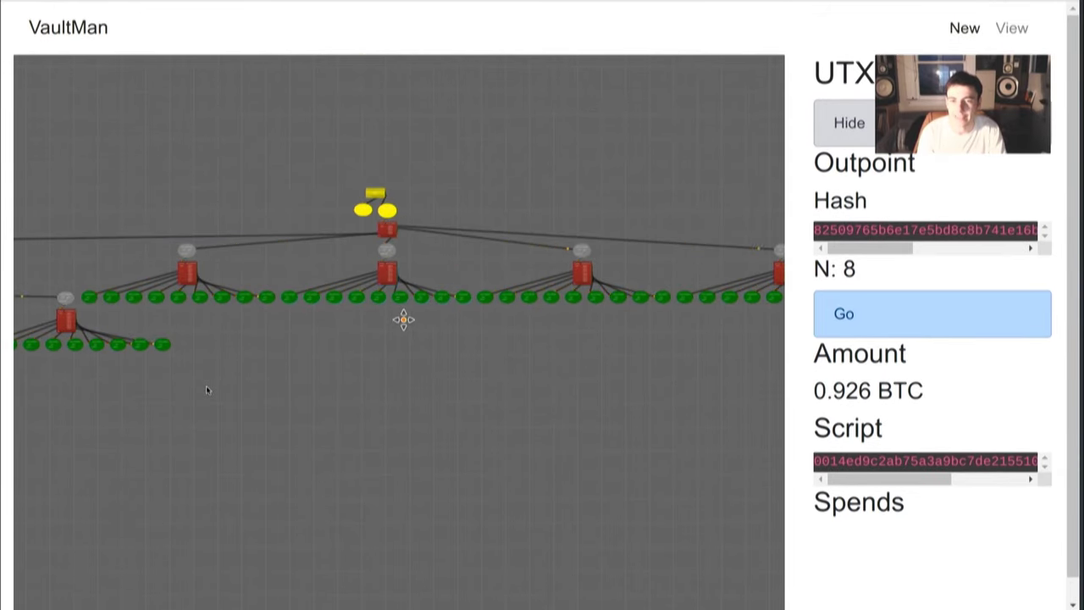
scroll(403, 320, down, 4)
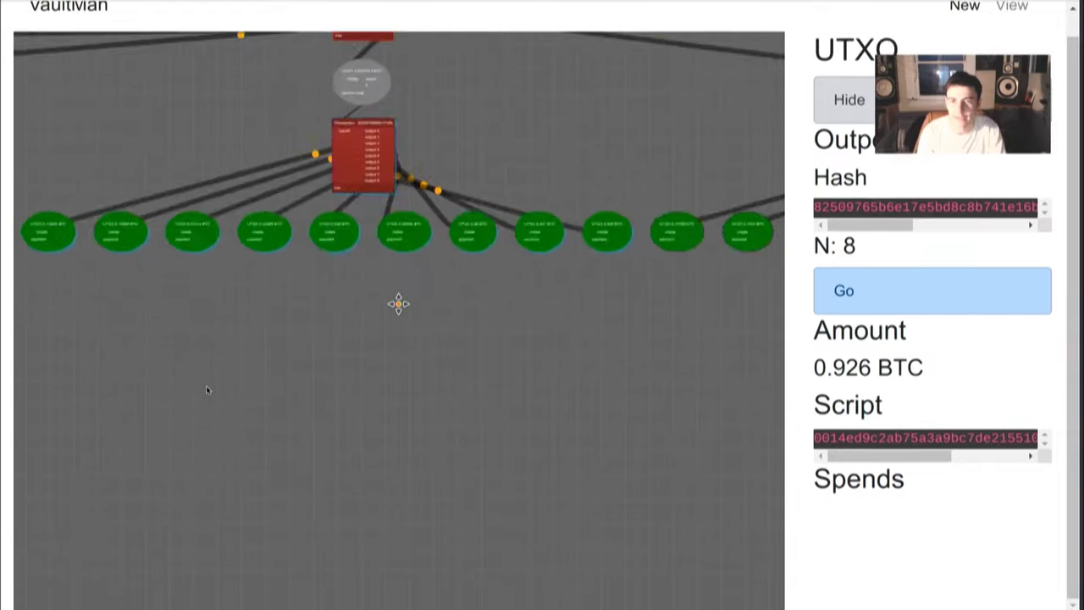
scroll(399, 303, up, 5)
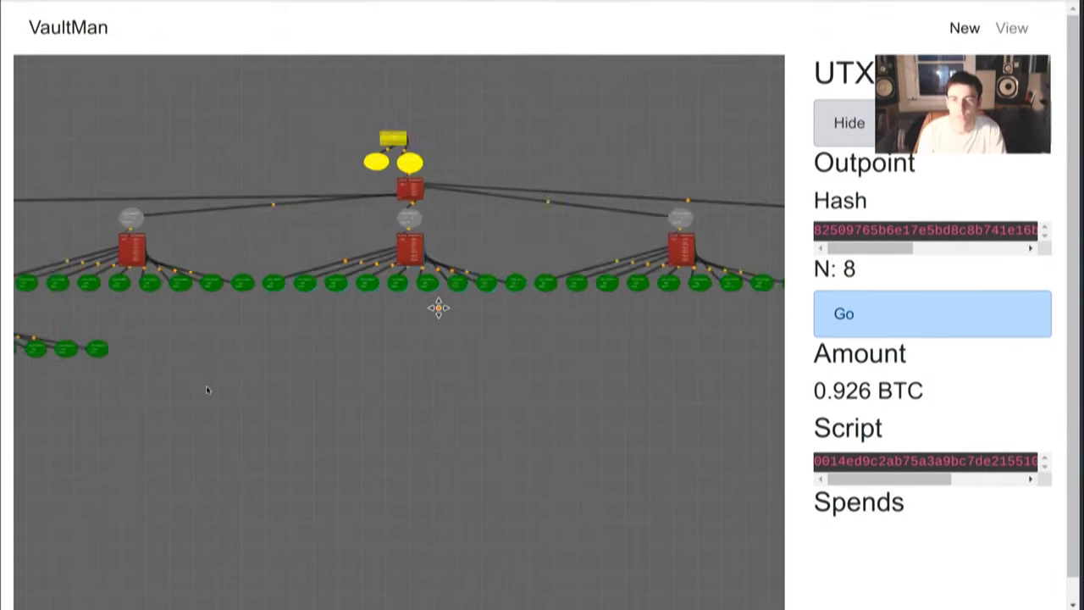
scroll(438, 308, up, 2)
click(263, 341)
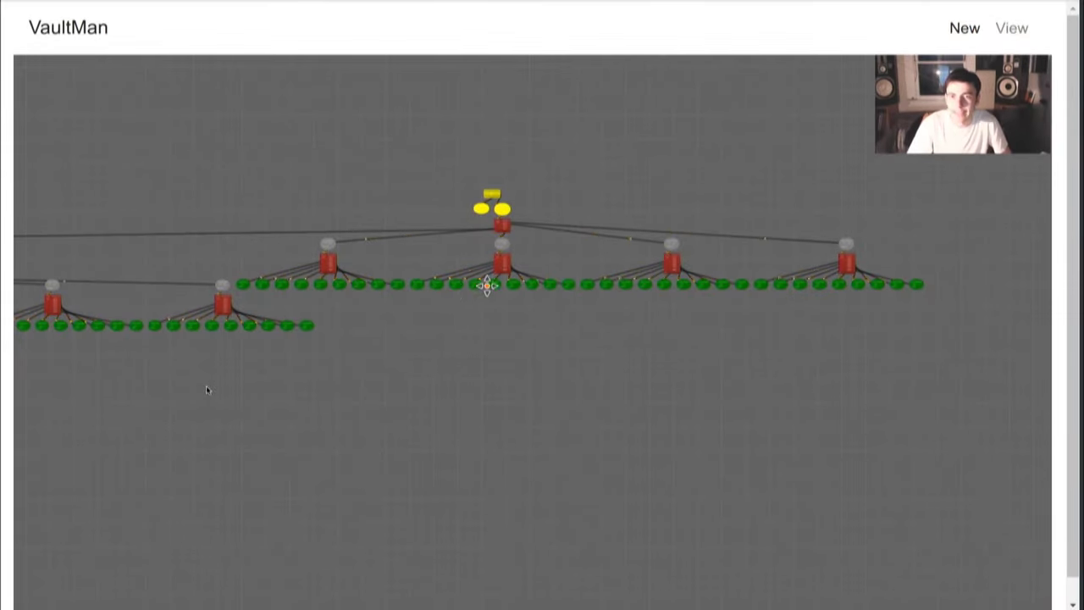
scroll(542, 288, down, 5)
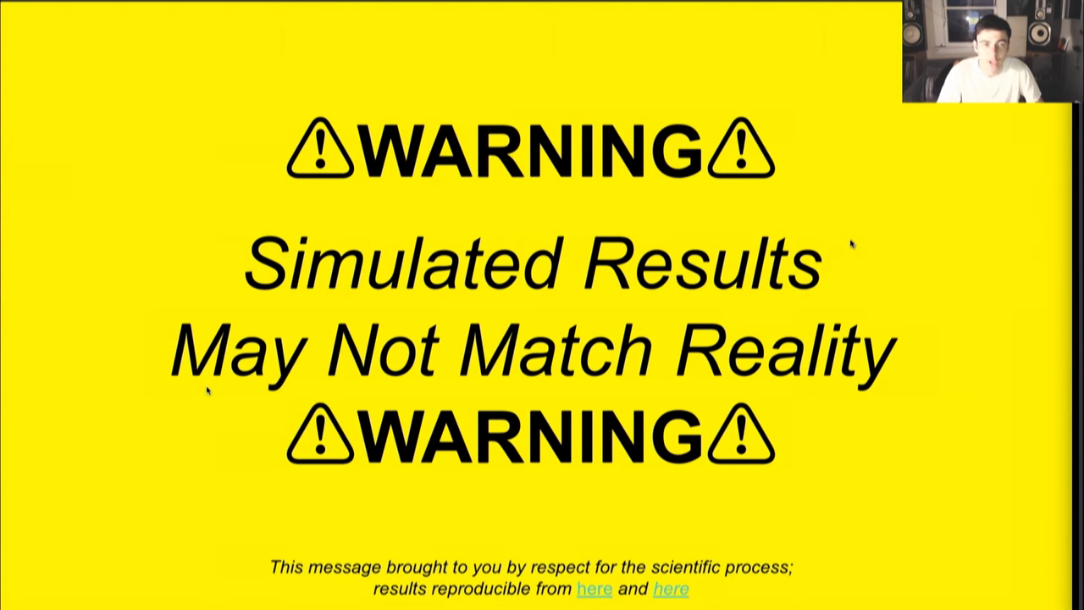
Advance past the Transaction Compression Performance charts to the Heterogeneous Priority Batching slide
key(Right)
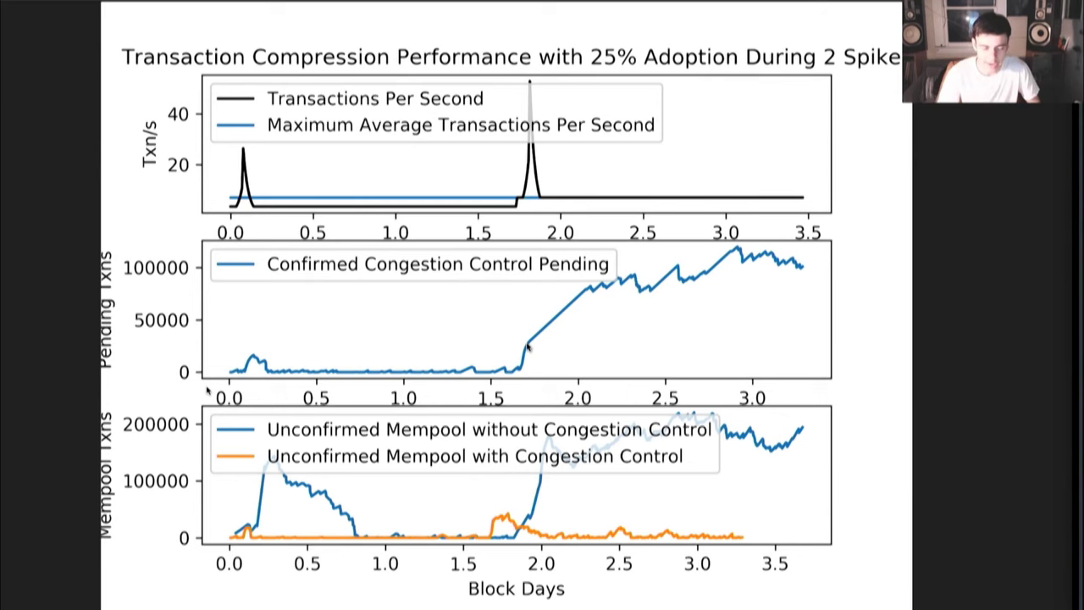
key(Right)
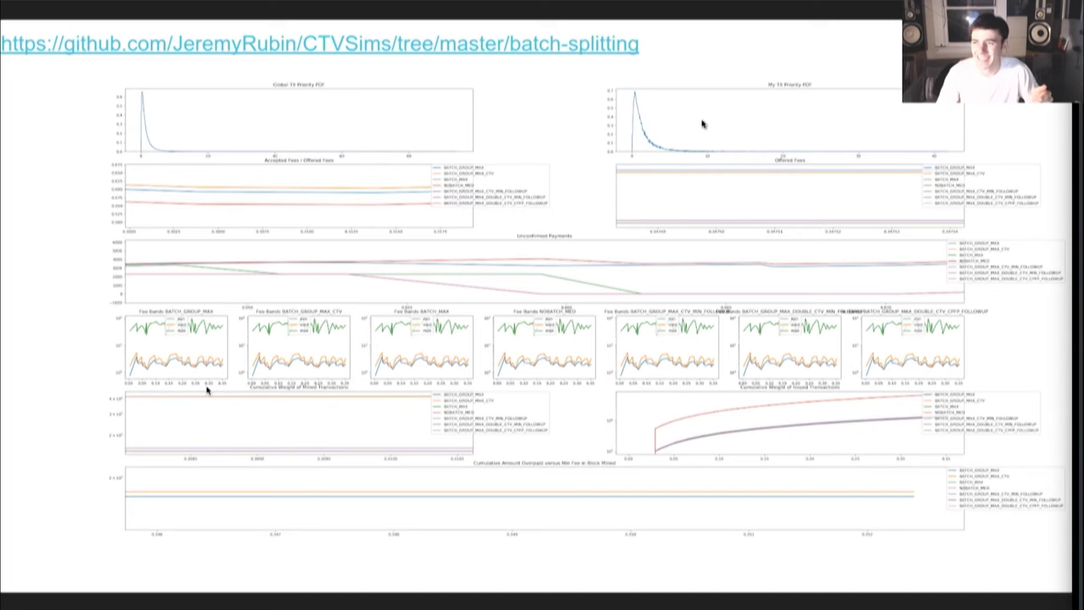
Move the deck to the WARNING slide
key(Left)
key(Left)
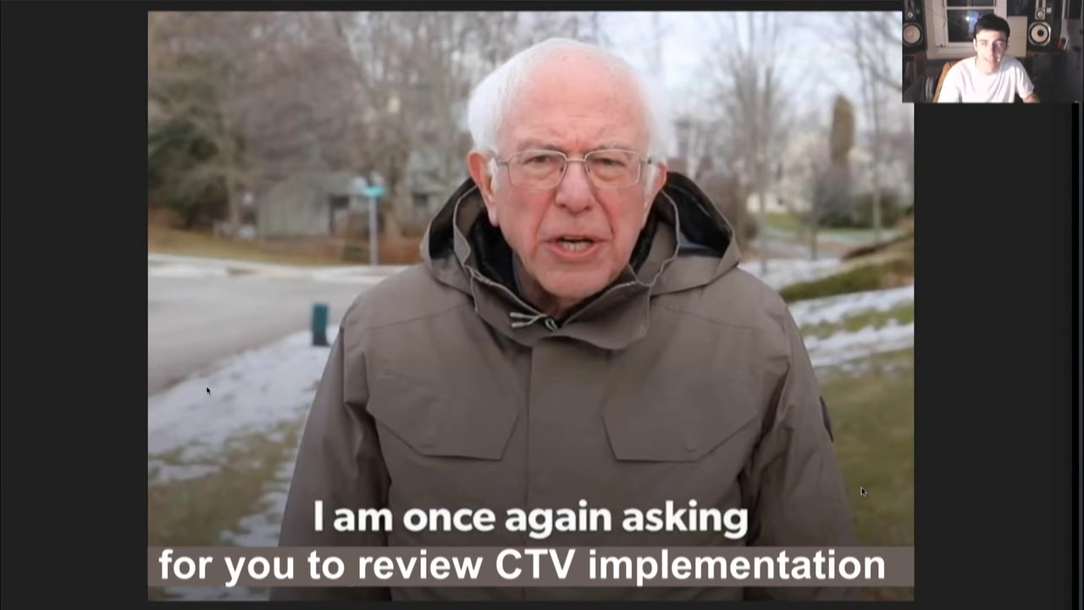
Advance to the next call-to-action slide, then show the desktop with the video-call window
key(Right)
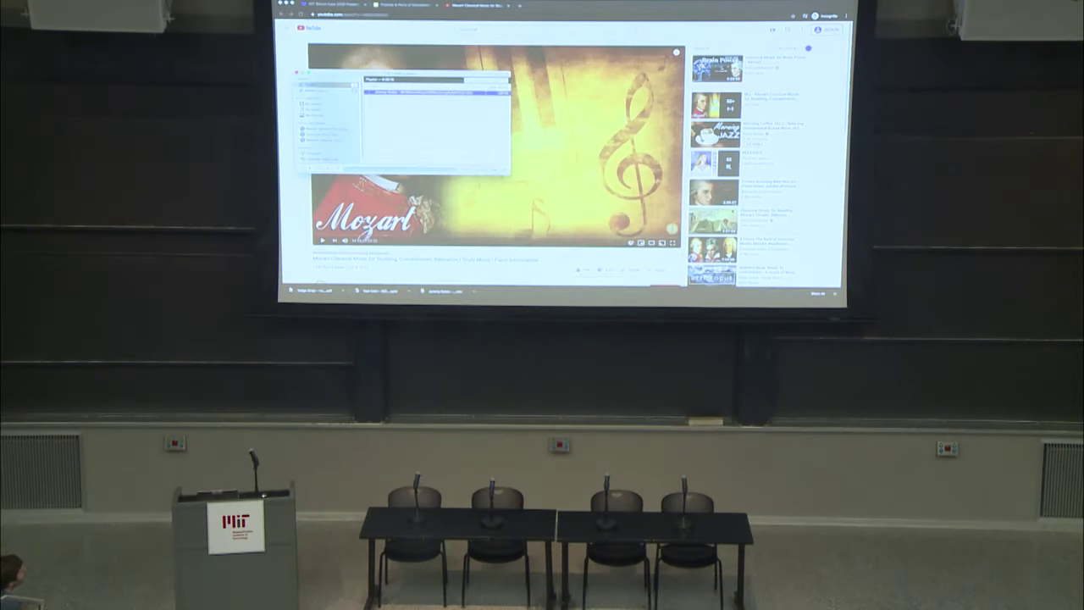
key(super+d)
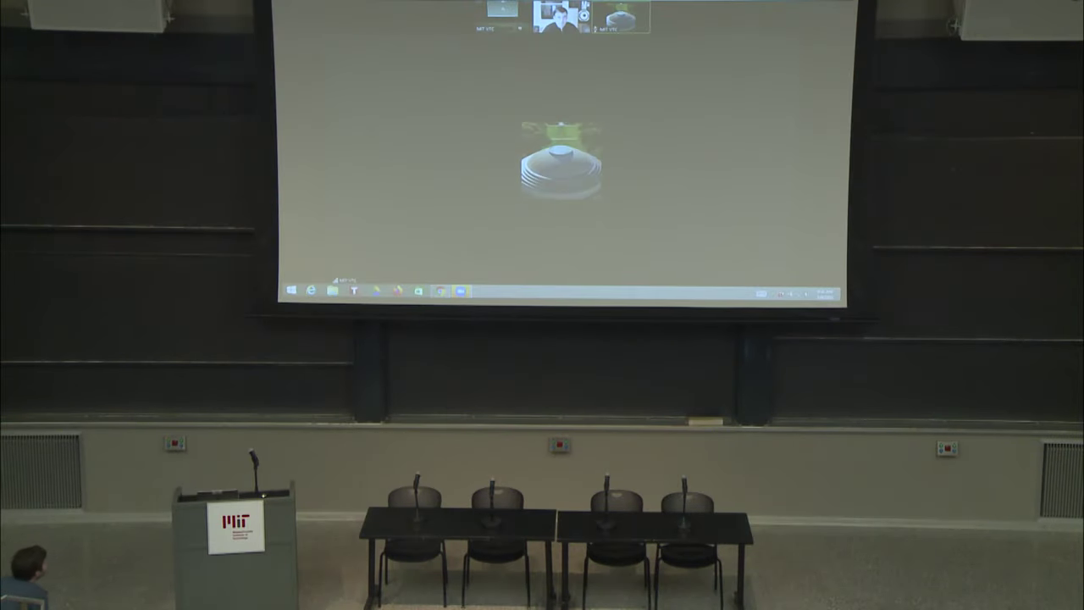